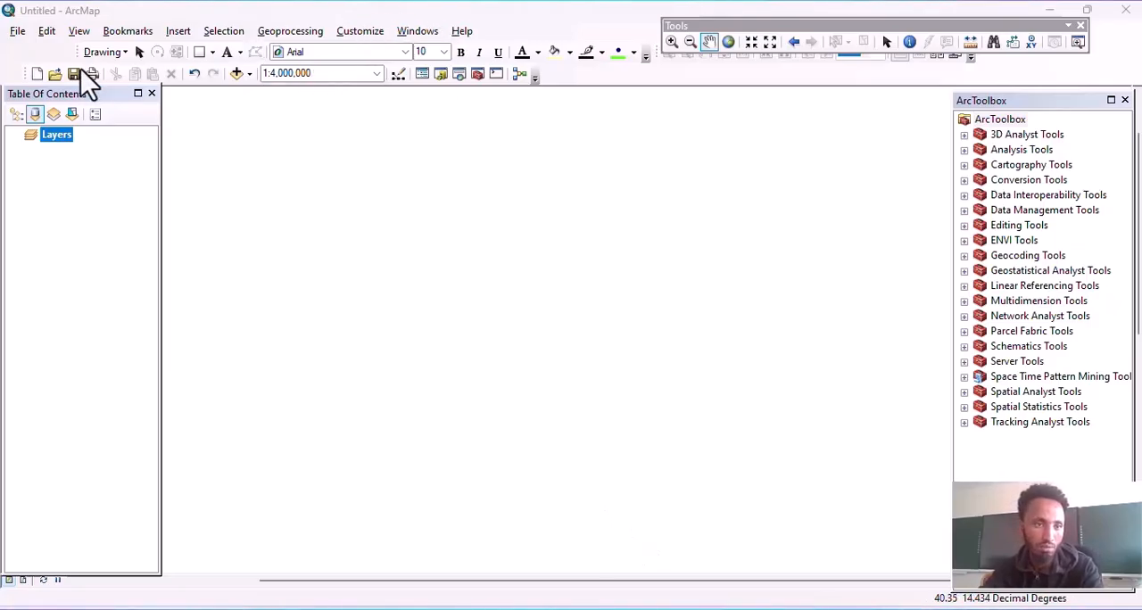
Step: Shift the Standard toolbar along its row and browse to the D:\GIS-Data\Ethio-GIS folder for adding data
{"action": "left_click_drag", "start_coordinate": [24, 75], "coordinate": [340, 78]}
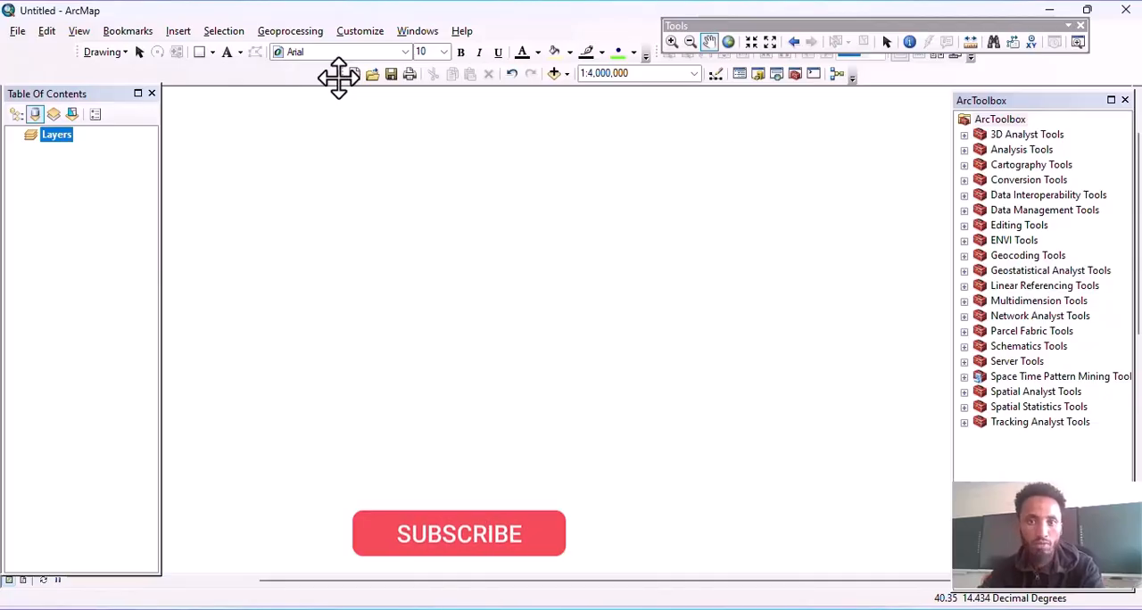
{"action": "left_click", "coordinate": [552, 75]}
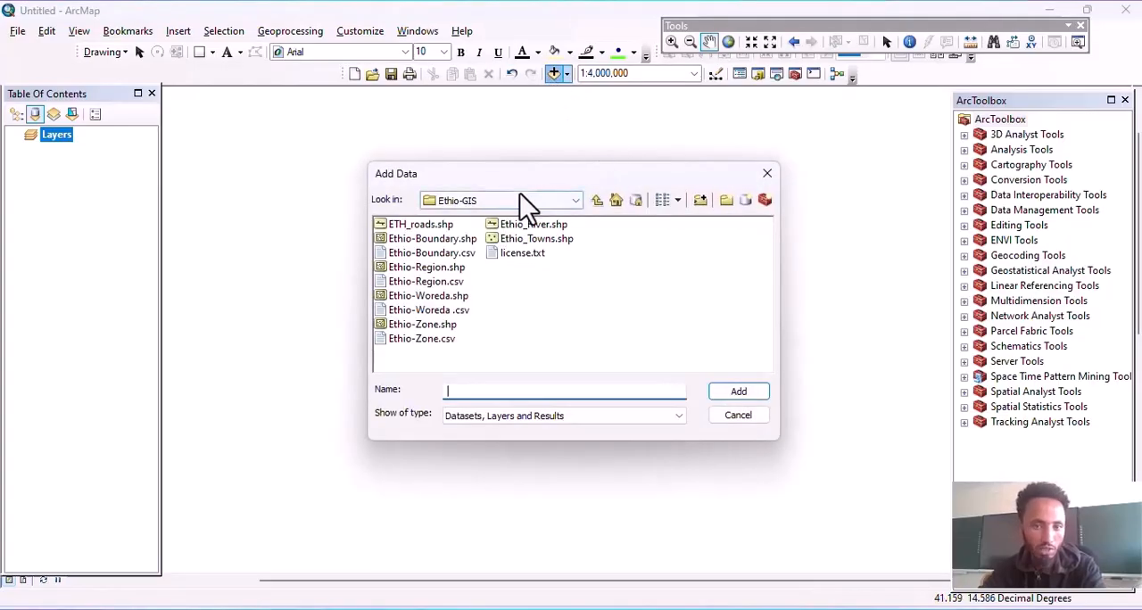
{"action": "left_click", "coordinate": [520, 196]}
{"action": "scroll", "coordinate": [523, 286], "scroll_direction": "up", "scroll_amount": 3}
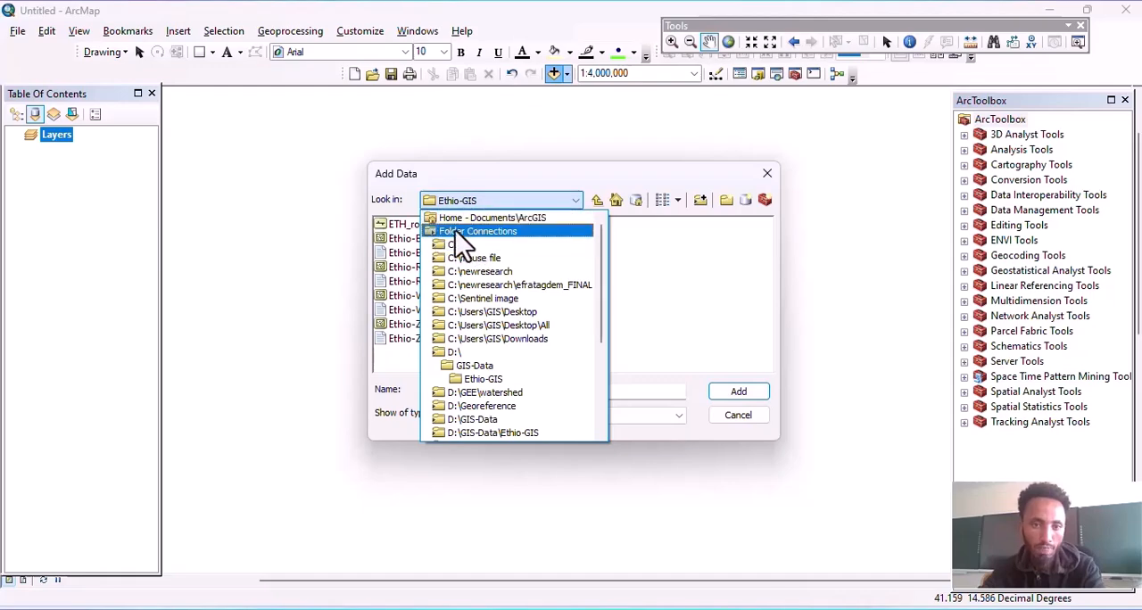
{"action": "left_click", "coordinate": [465, 207]}
{"action": "left_click", "coordinate": [465, 207]}
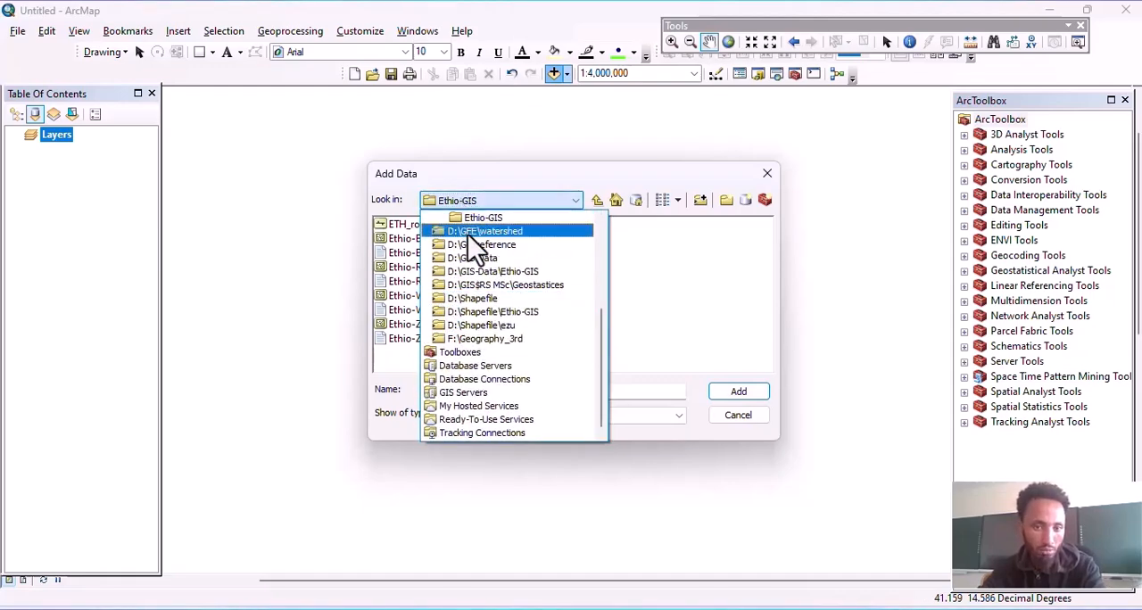
{"action": "scroll", "coordinate": [473, 255], "scroll_direction": "up", "scroll_amount": 2}
{"action": "left_click", "coordinate": [456, 271]}
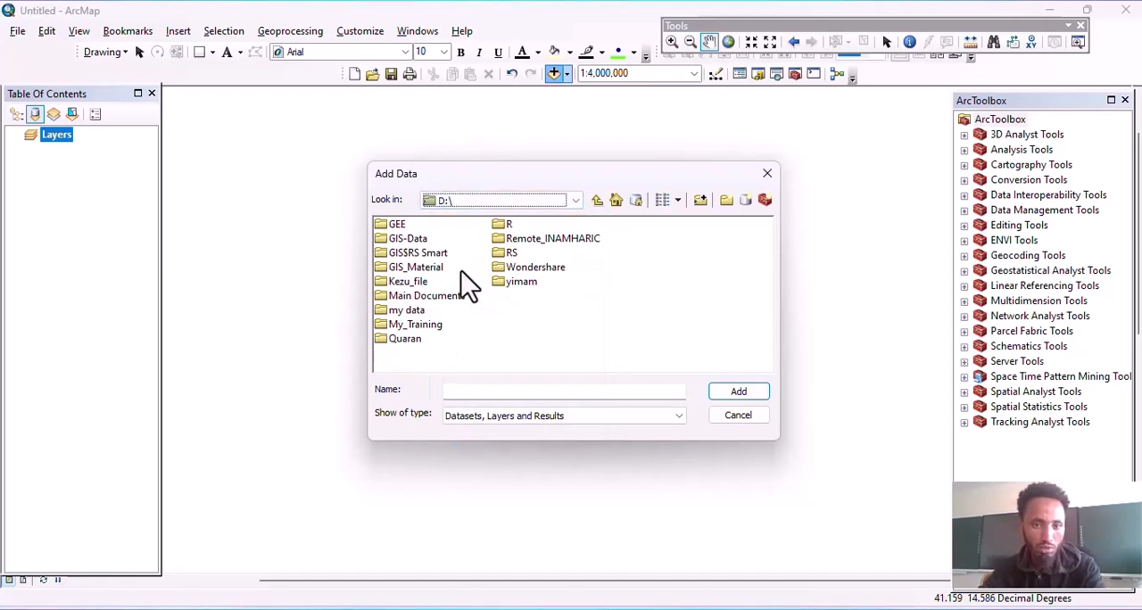
{"action": "double_click", "coordinate": [407, 239]}
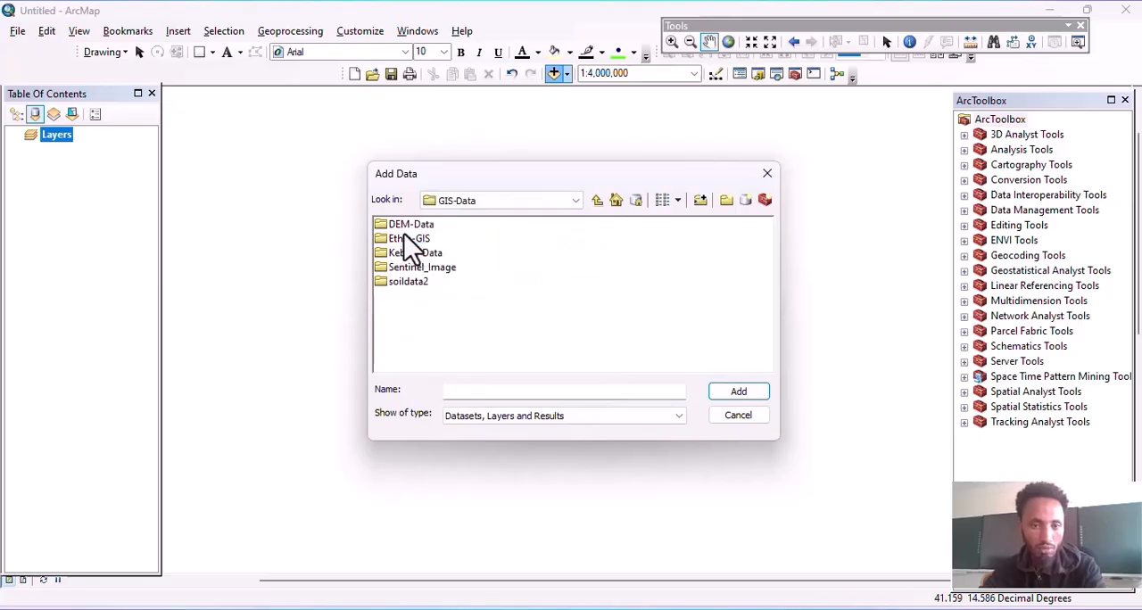
{"action": "double_click", "coordinate": [407, 240]}
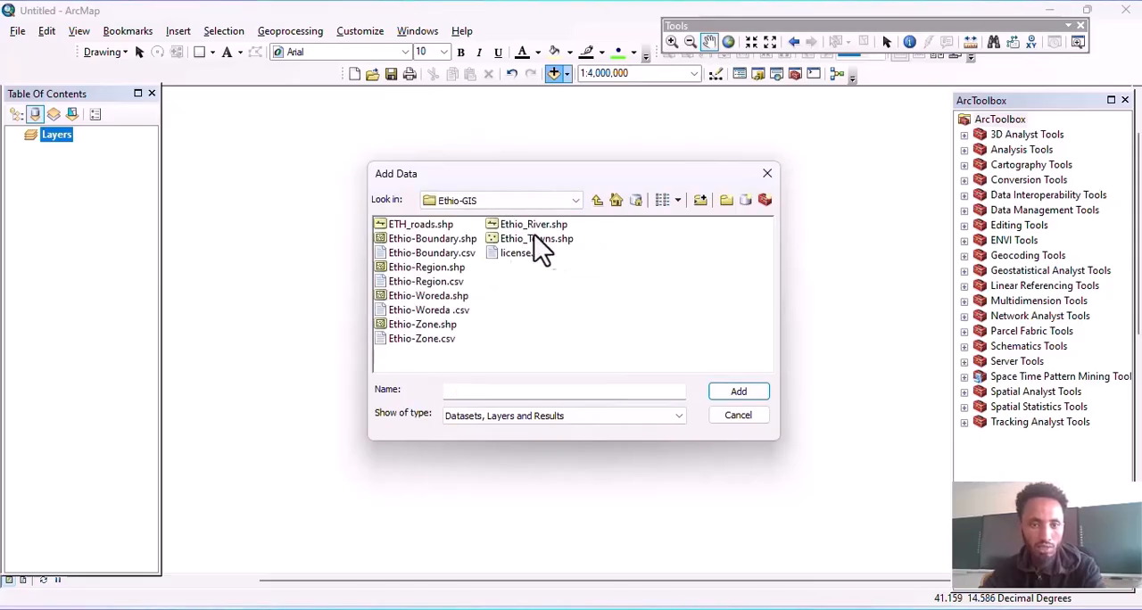
Step: Add the Ethio-Region.shp shapefile to the map
{"action": "left_click", "coordinate": [442, 241]}
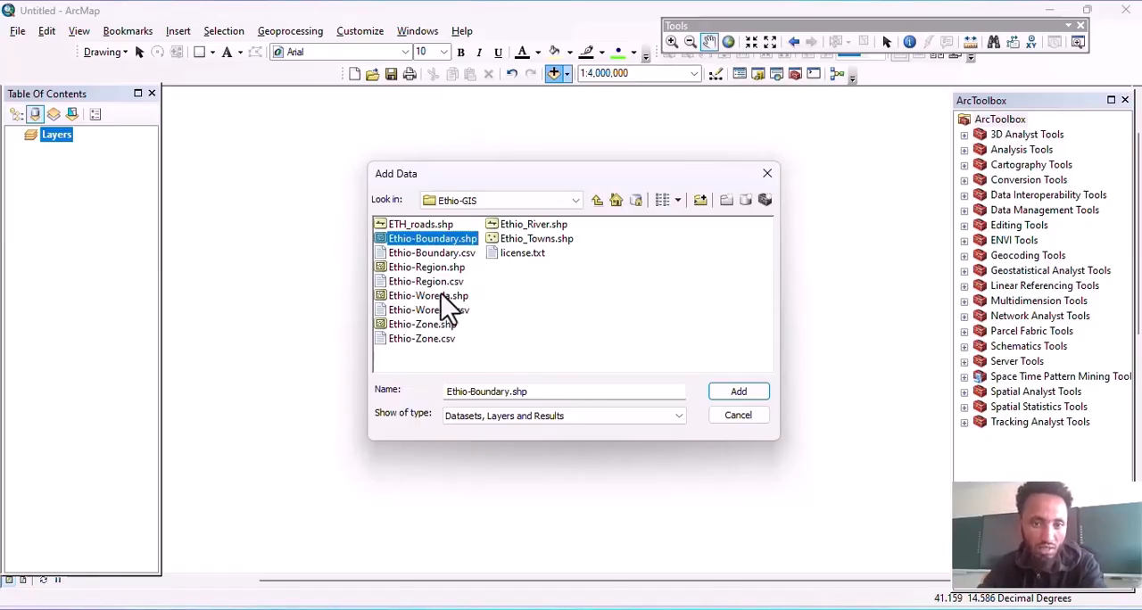
{"action": "left_click", "coordinate": [443, 269]}
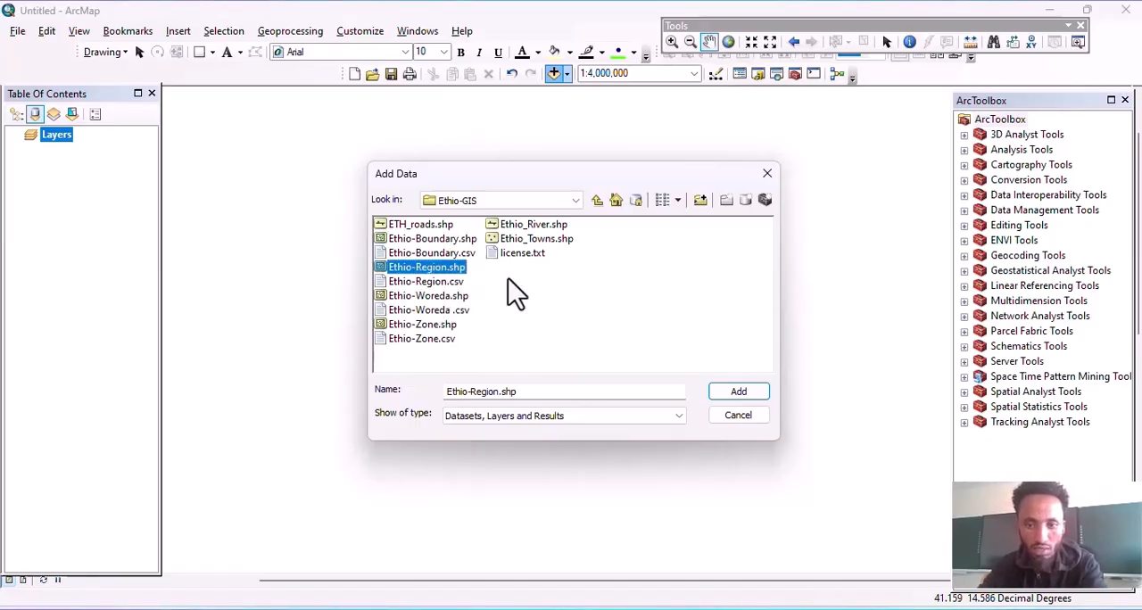
{"action": "left_click", "coordinate": [748, 398]}
{"action": "left_click_drag", "start_coordinate": [647, 349], "coordinate": [620, 361]}
{"action": "left_click_drag", "start_coordinate": [544, 333], "coordinate": [566, 325]}
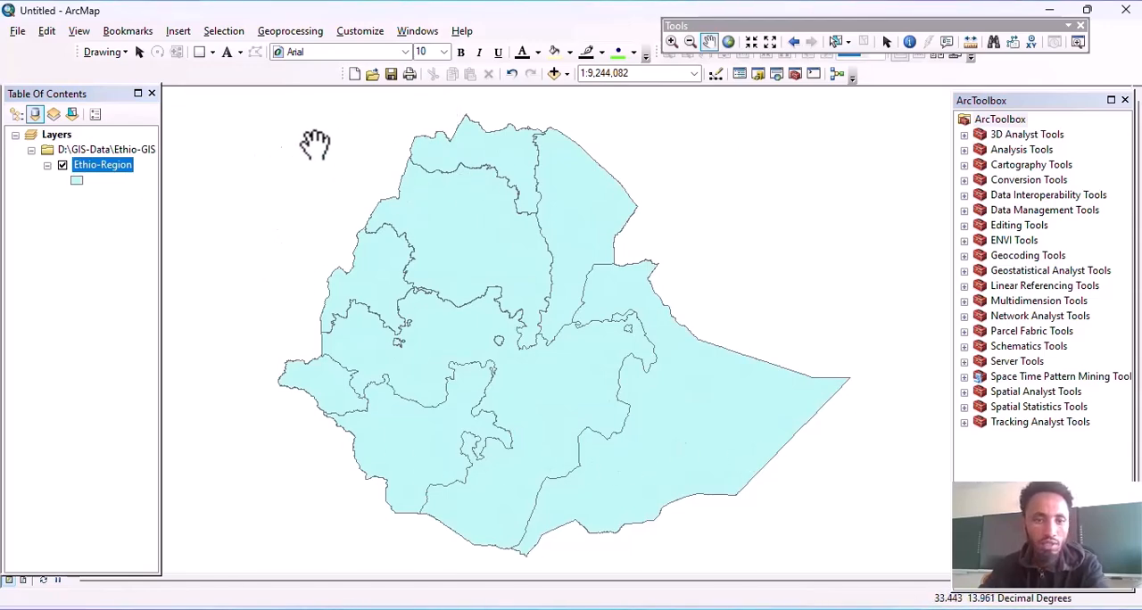
{"action": "left_click_drag", "start_coordinate": [589, 297], "coordinate": [527, 286]}
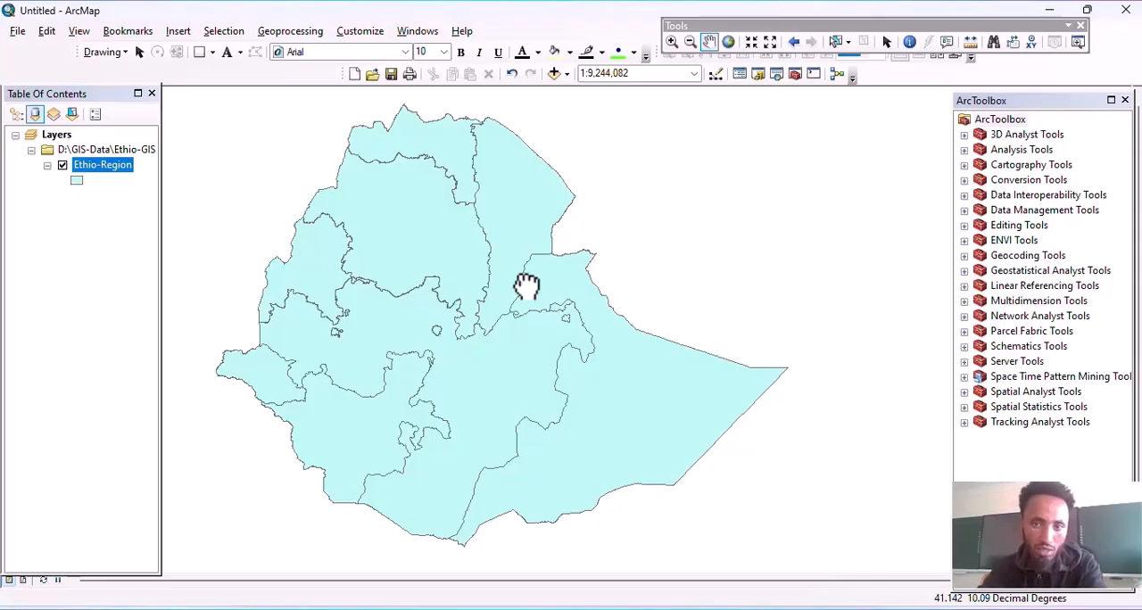
{"action": "left_click_drag", "start_coordinate": [526, 284], "coordinate": [555, 314]}
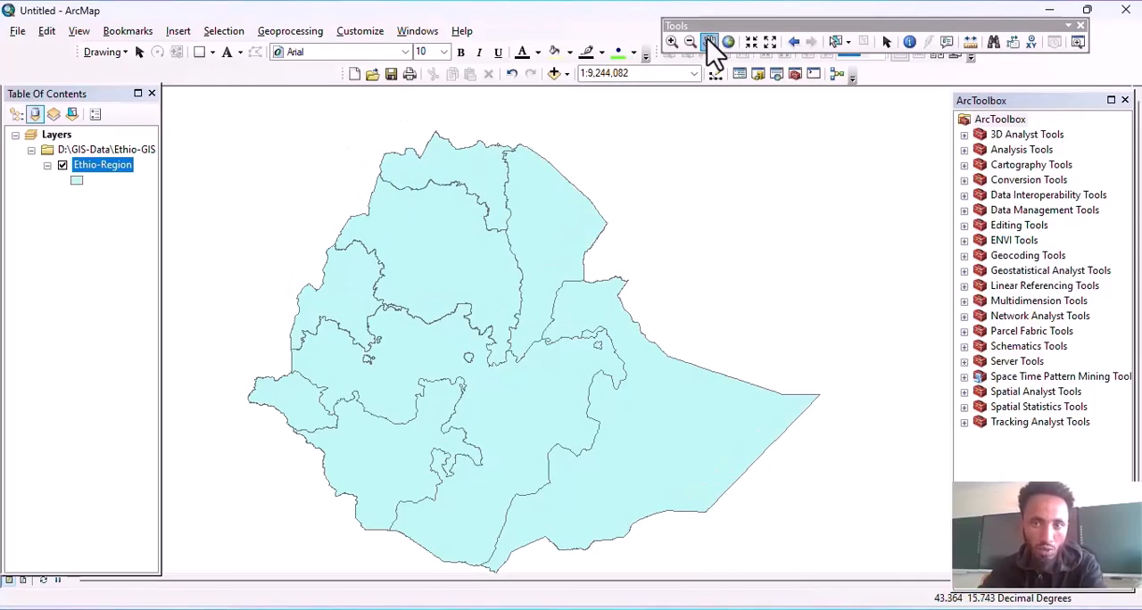
Step: Move the floating Tools toolbar down over the map's upper edge and activate Select Features
{"action": "left_click_drag", "start_coordinate": [693, 23], "coordinate": [602, 128]}
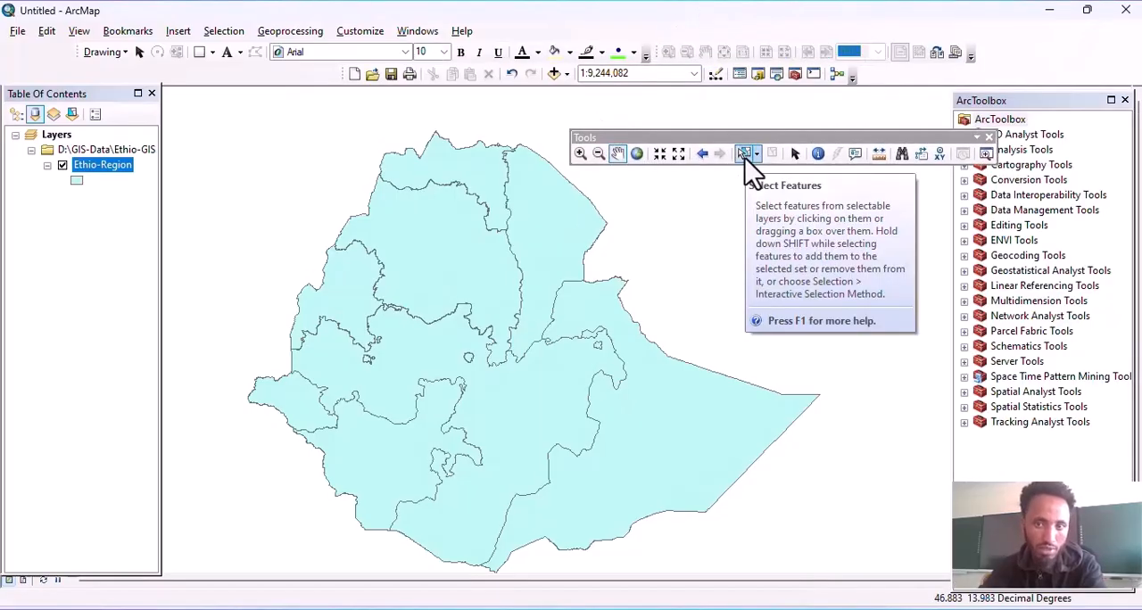
{"action": "left_click_drag", "start_coordinate": [715, 131], "coordinate": [677, 104]}
{"action": "left_click", "coordinate": [704, 126]}
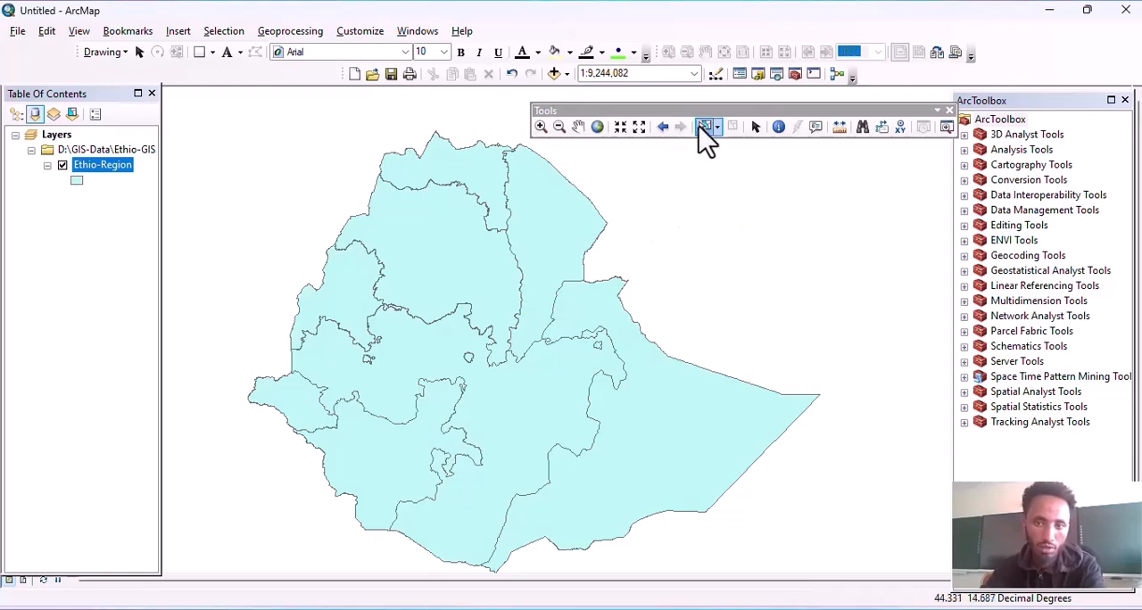
Step: Select individual regions on the map one at a time, ending with the northeastern one, and clear the selection
{"action": "left_click", "coordinate": [555, 225]}
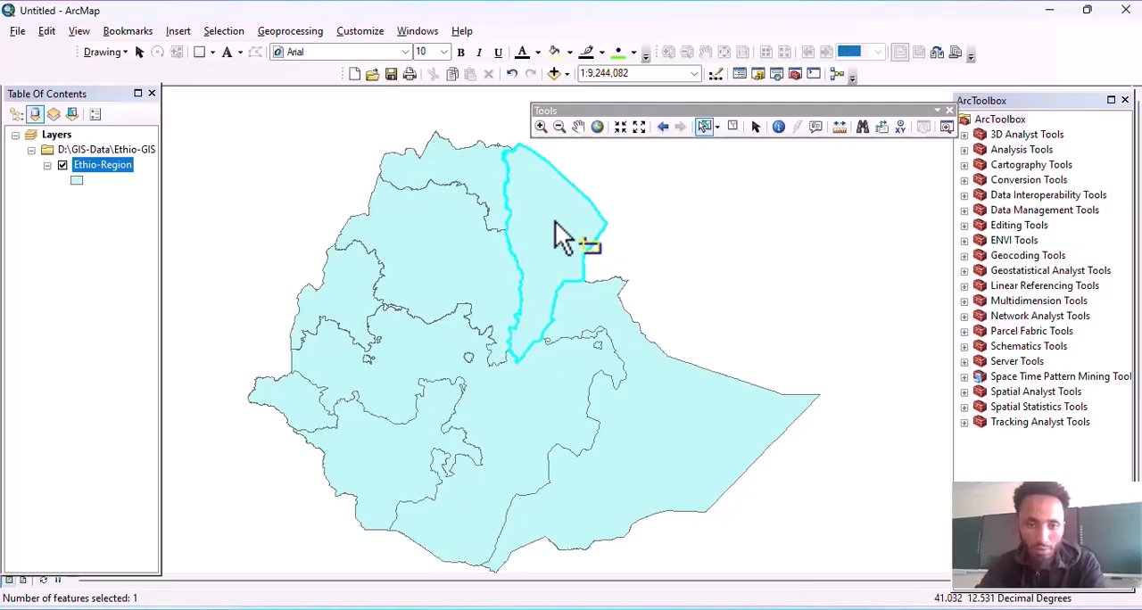
{"action": "left_click", "coordinate": [444, 253]}
{"action": "left_click", "coordinate": [568, 221]}
{"action": "left_click", "coordinate": [670, 421]}
{"action": "left_click", "coordinate": [571, 237]}
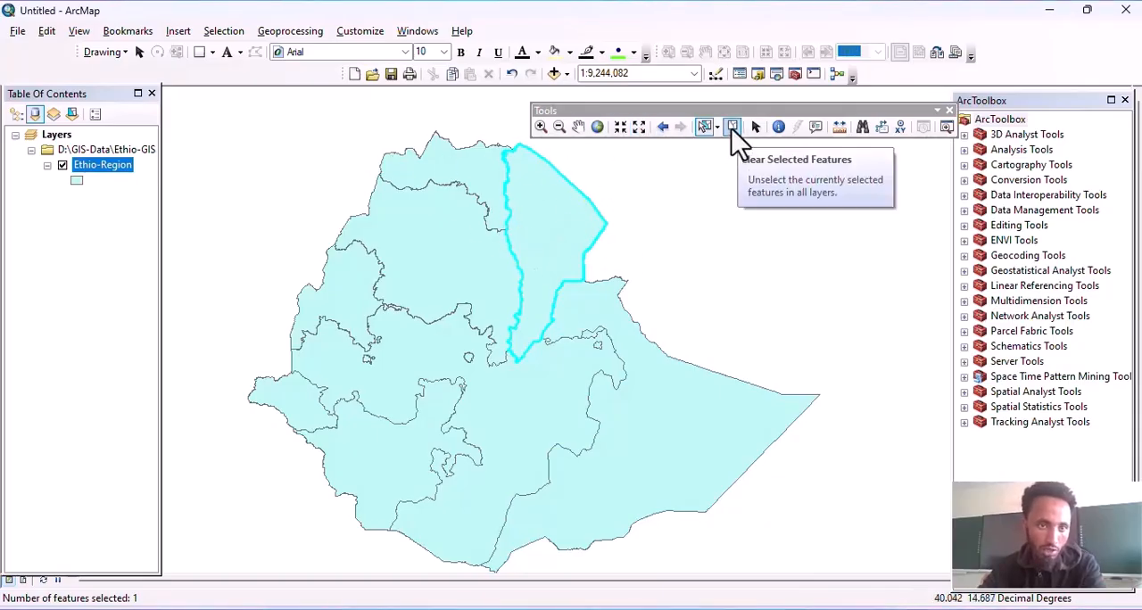
{"action": "left_click", "coordinate": [222, 32]}
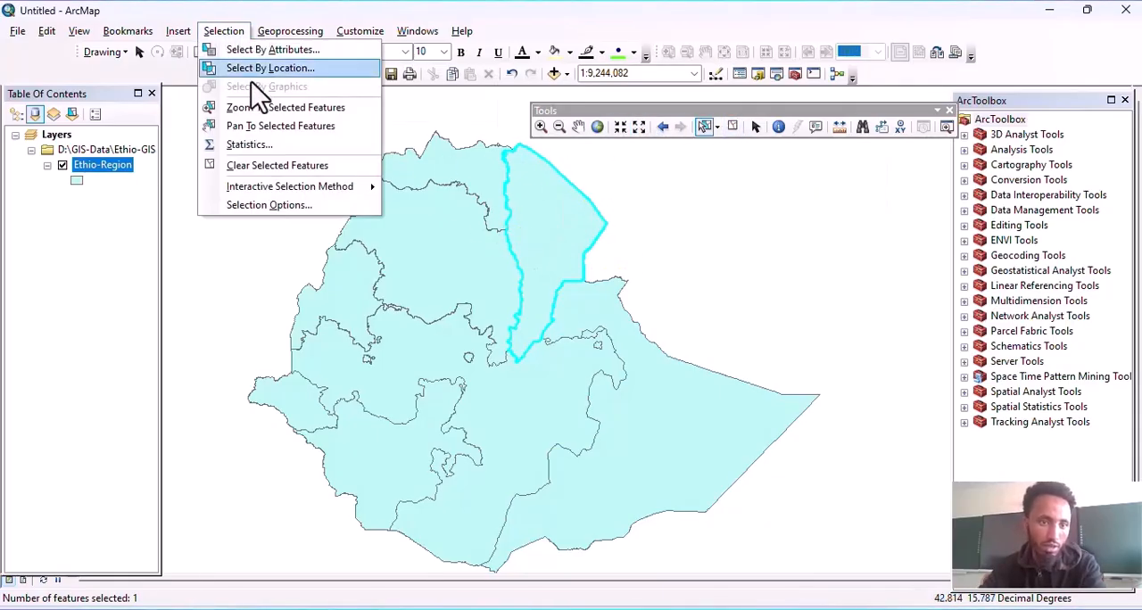
{"action": "left_click", "coordinate": [259, 166]}
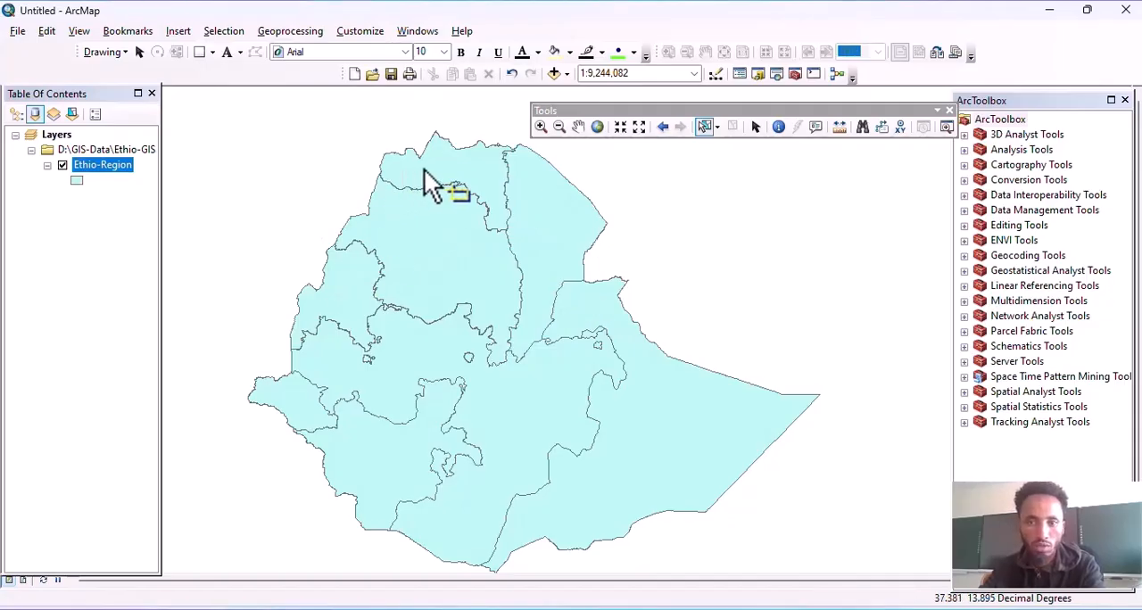
Step: Select only the northeastern region with Select Features again and clear the selected feature
{"action": "left_click", "coordinate": [702, 130]}
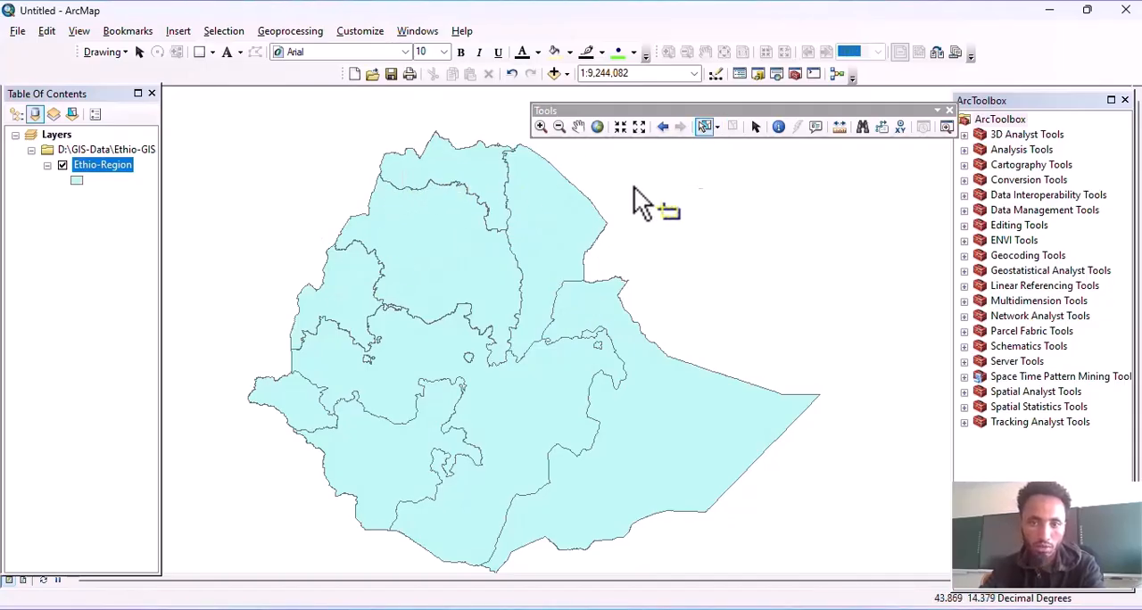
{"action": "left_click", "coordinate": [571, 225]}
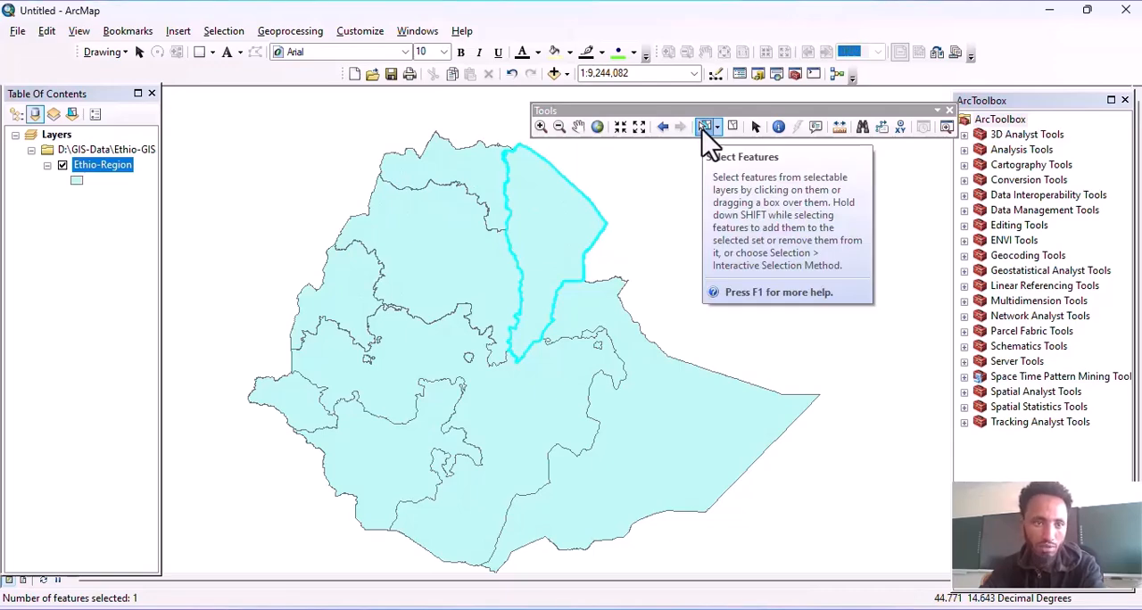
{"action": "left_click", "coordinate": [225, 31]}
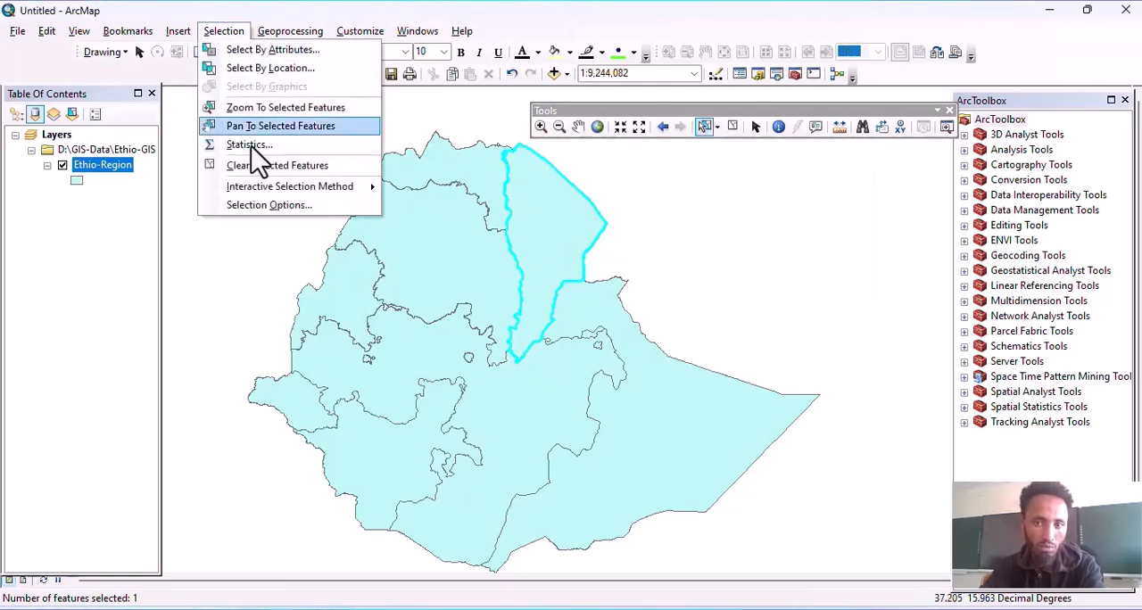
{"action": "left_click", "coordinate": [733, 127]}
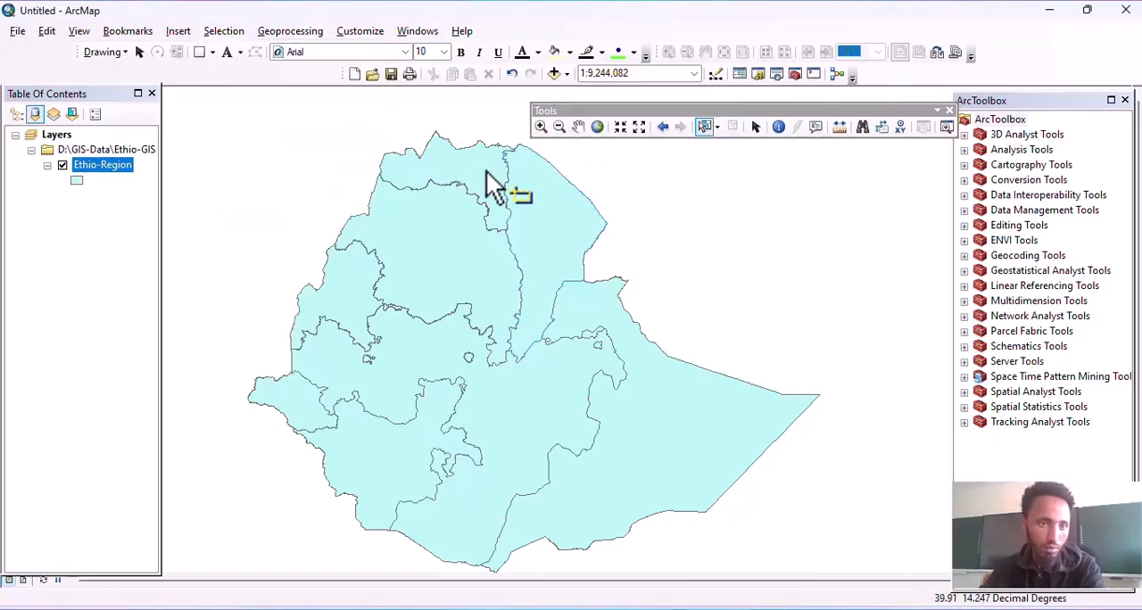
Step: Open Select By Attributes, place its dialog beside the map and choose Ethio-Region as the layer
{"action": "left_click", "coordinate": [219, 33]}
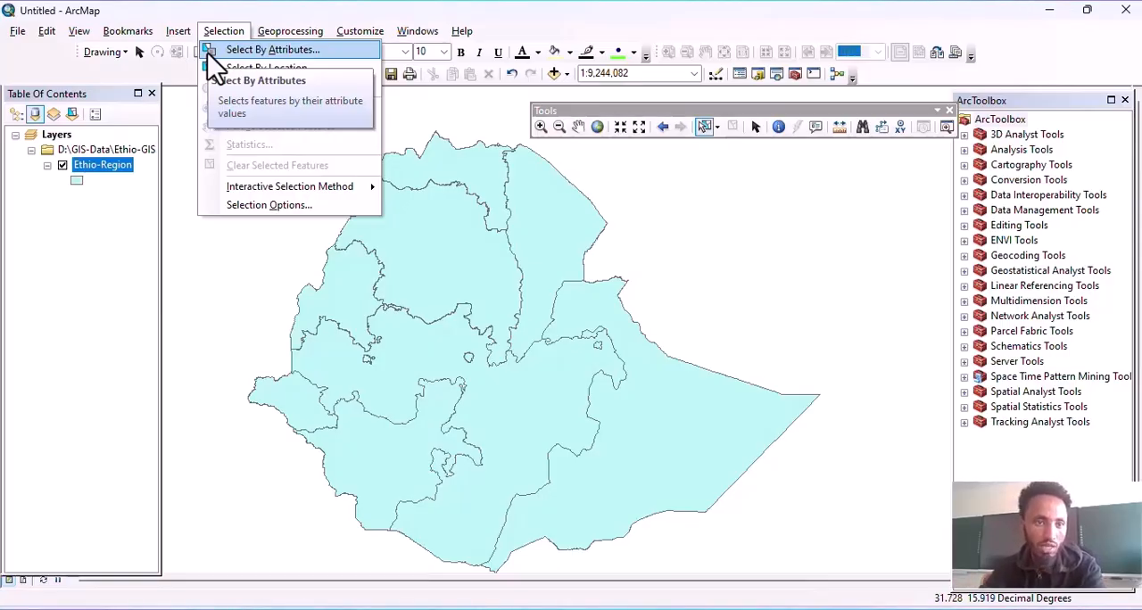
{"action": "left_click", "coordinate": [215, 28]}
{"action": "left_click", "coordinate": [215, 28]}
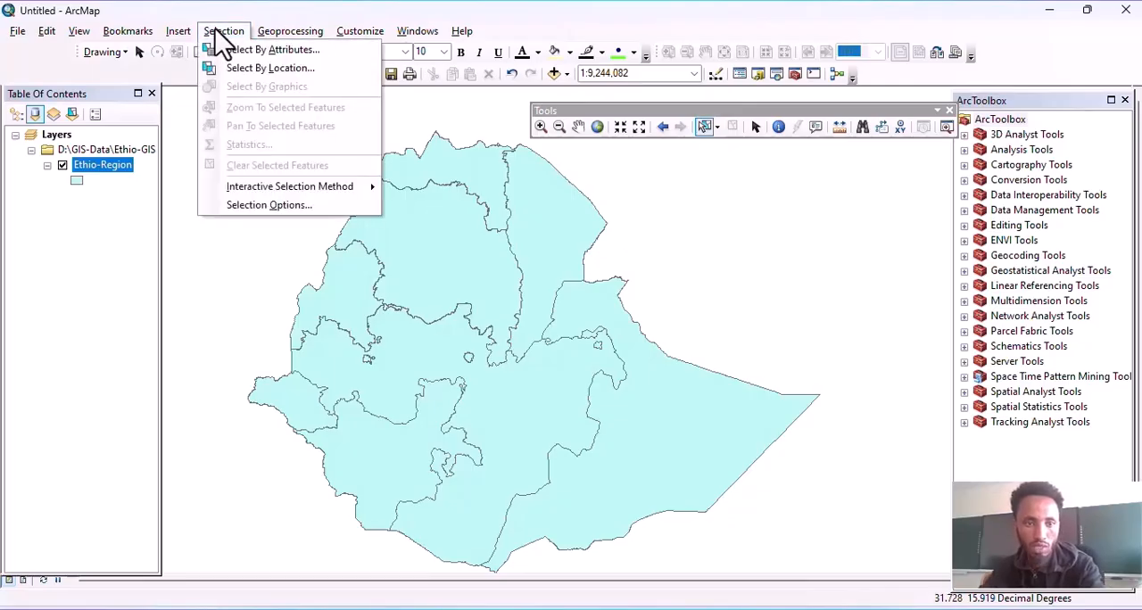
{"action": "left_click", "coordinate": [265, 52]}
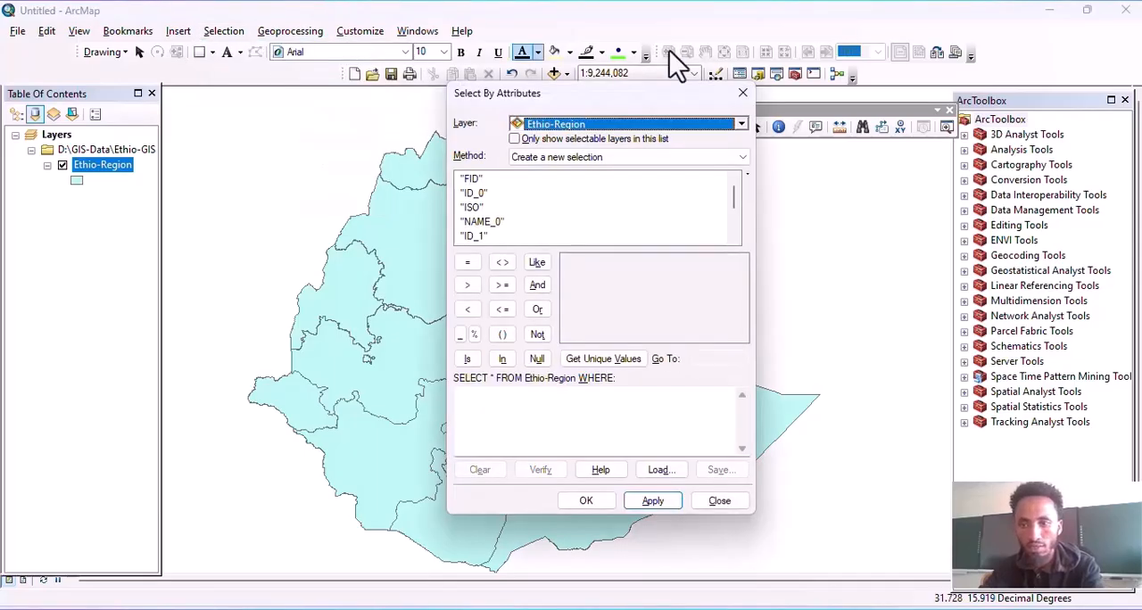
{"action": "left_click_drag", "start_coordinate": [546, 89], "coordinate": [850, 100]}
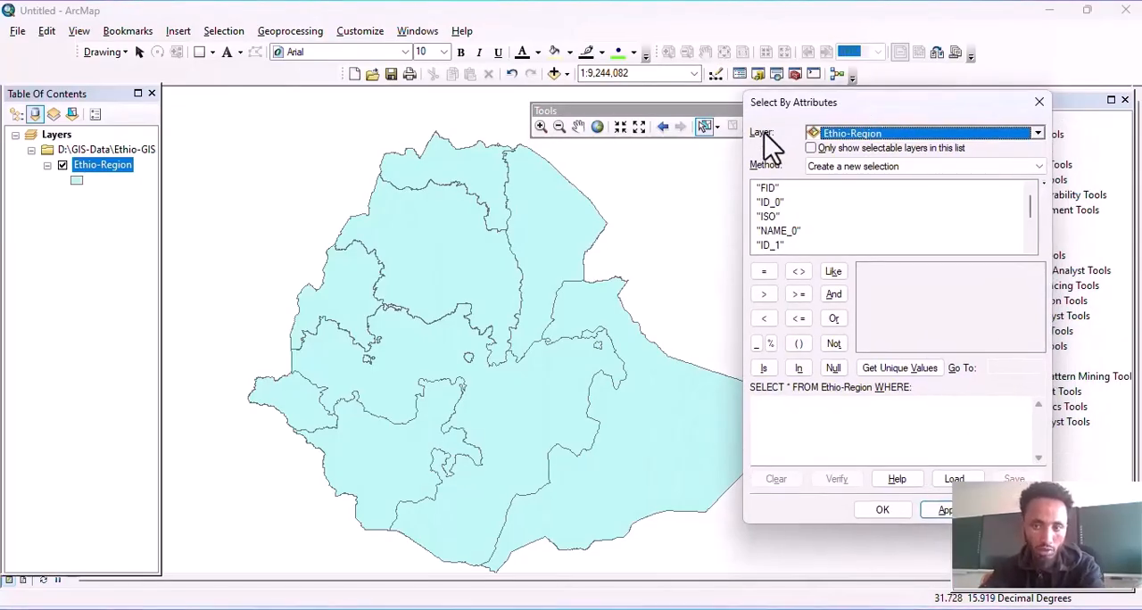
{"action": "left_click", "coordinate": [843, 136]}
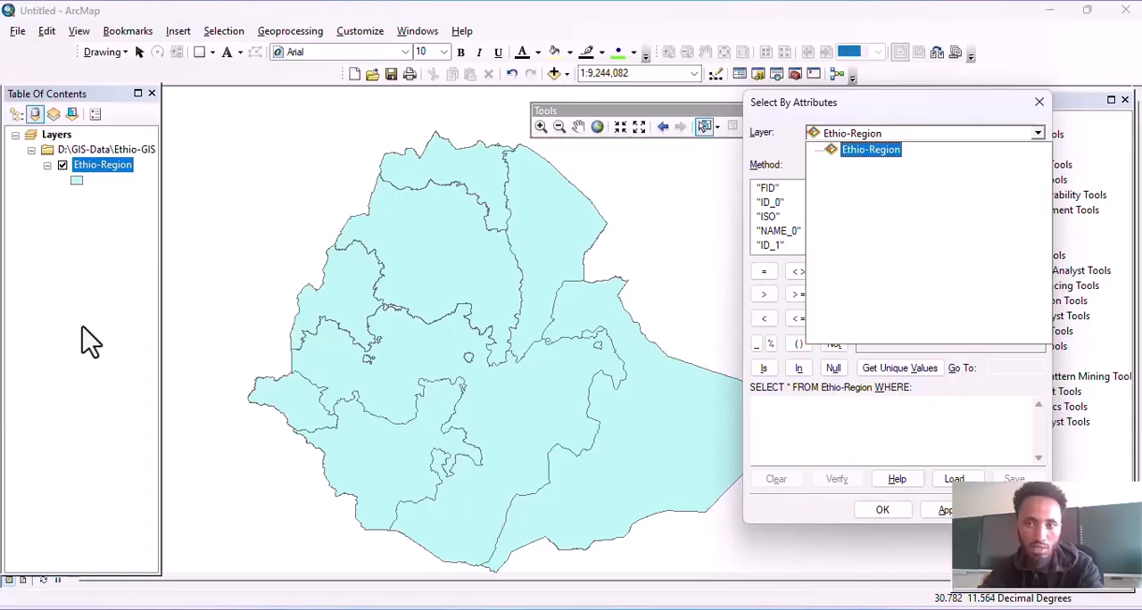
{"action": "left_click", "coordinate": [890, 145]}
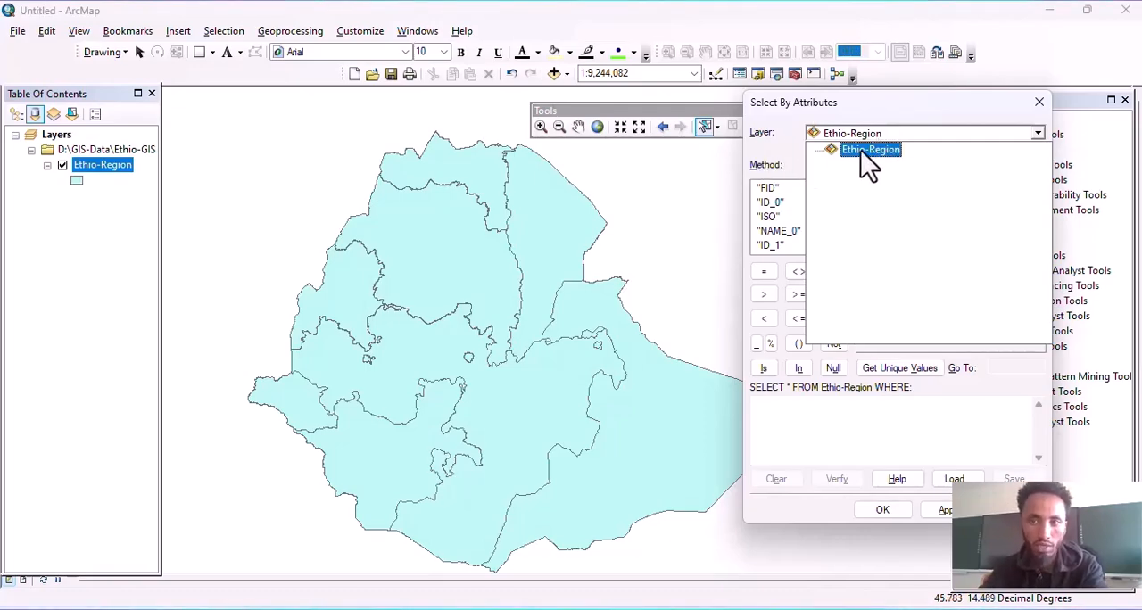
{"action": "left_click", "coordinate": [862, 155]}
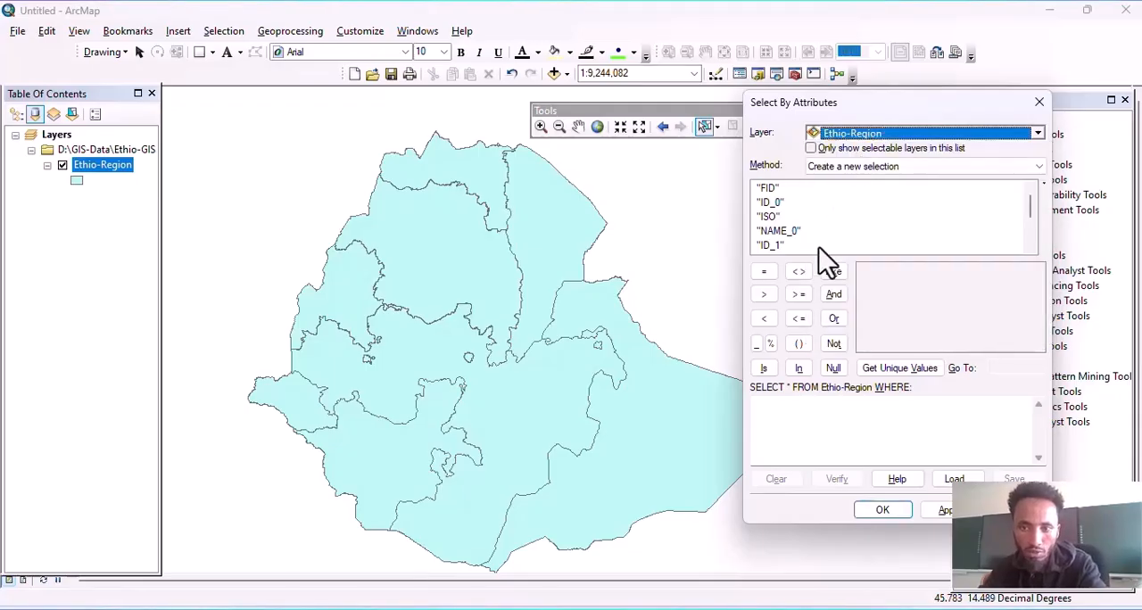
{"action": "left_click_drag", "start_coordinate": [807, 104], "coordinate": [798, 90]}
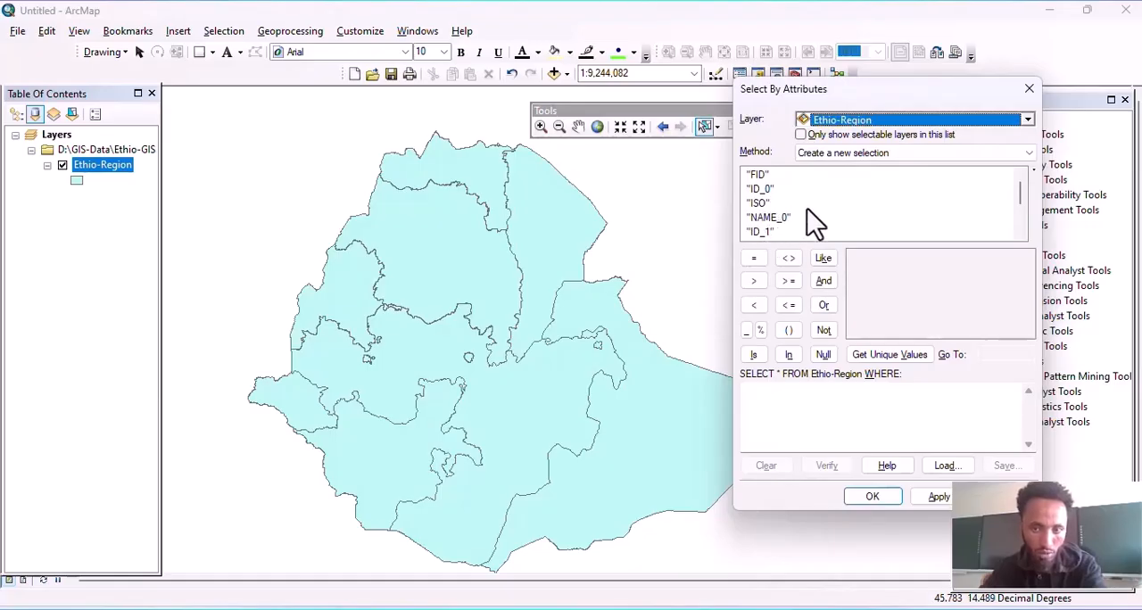
Step: Start the selection expression with "NAME_1" = and list the unique values of the NAME_1 field
{"action": "scroll", "coordinate": [767, 220], "scroll_direction": "down", "scroll_amount": 1}
{"action": "double_click", "coordinate": [769, 205]}
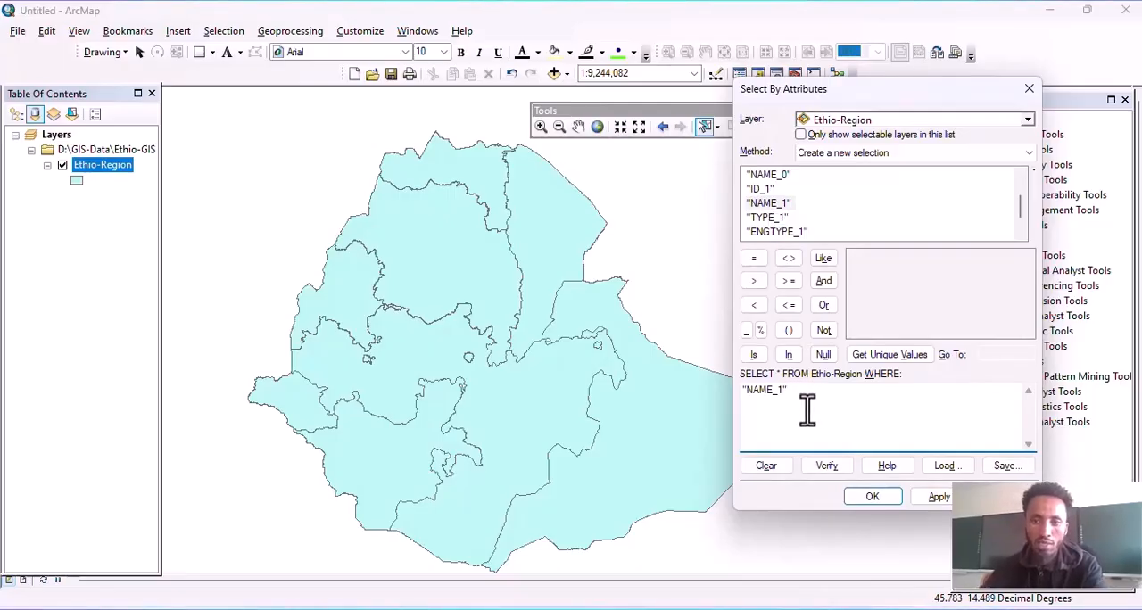
{"action": "left_click", "coordinate": [754, 259]}
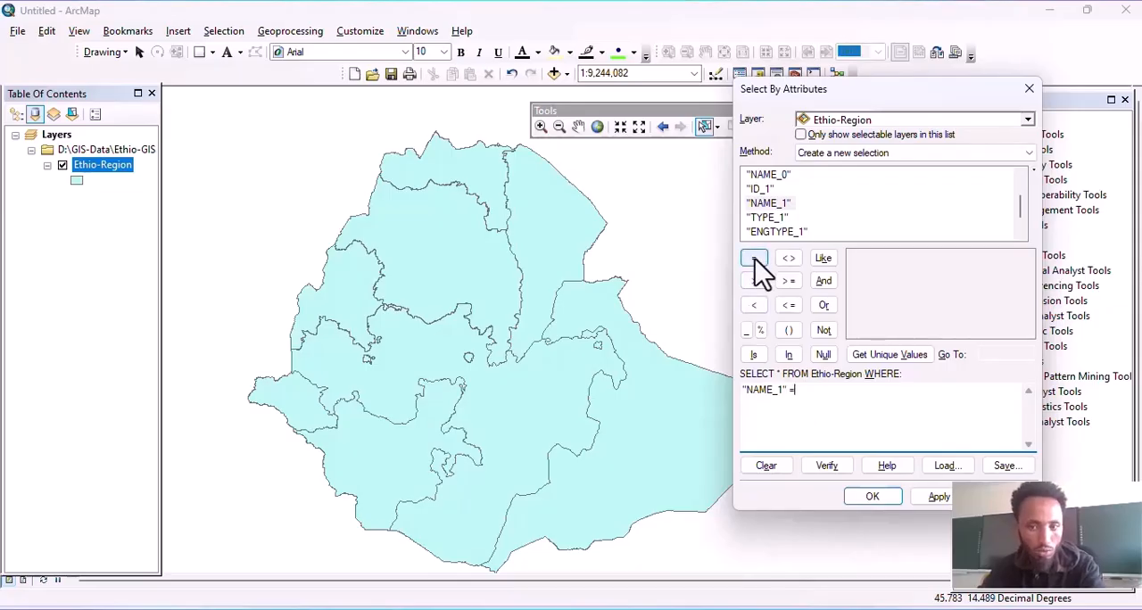
{"action": "left_click", "coordinate": [894, 356]}
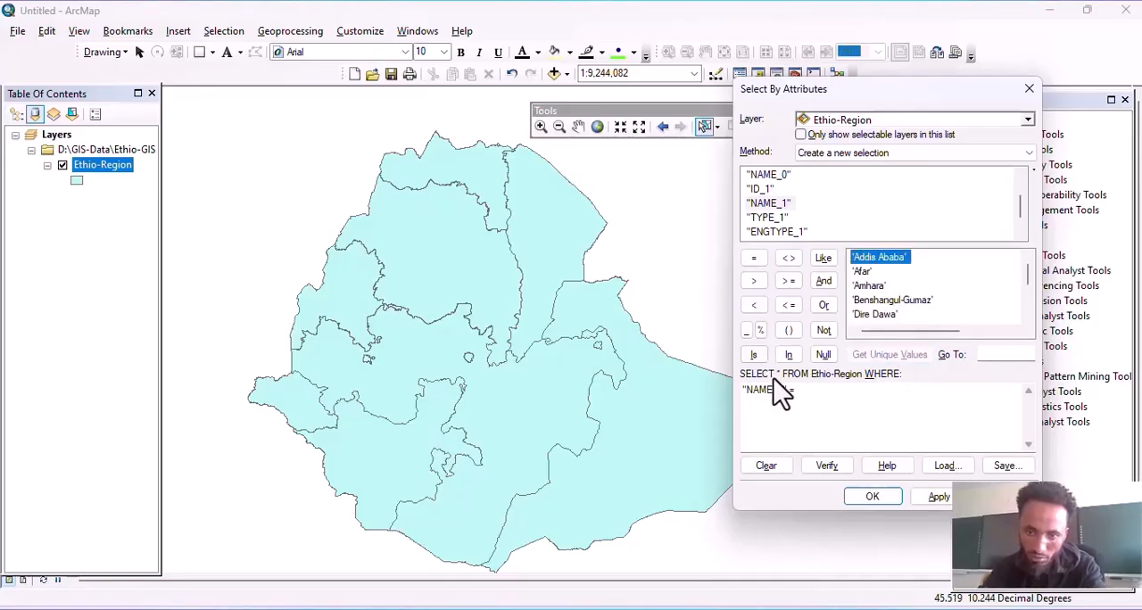
{"action": "left_click_drag", "start_coordinate": [802, 394], "coordinate": [738, 395]}
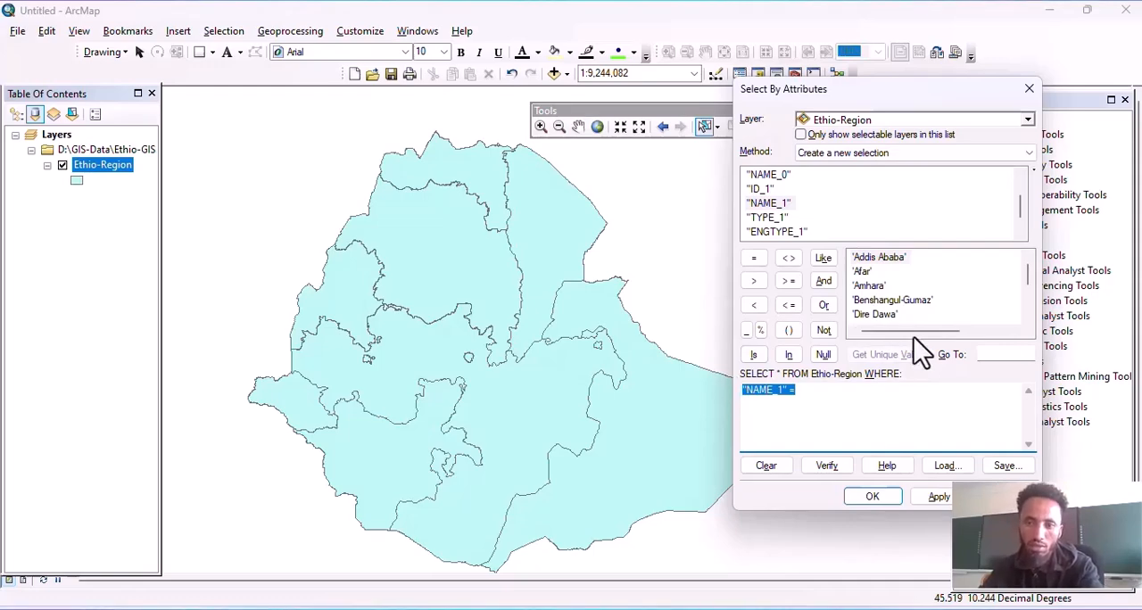
{"action": "left_click", "coordinate": [793, 396]}
{"action": "left_click_drag", "start_coordinate": [811, 396], "coordinate": [737, 389]}
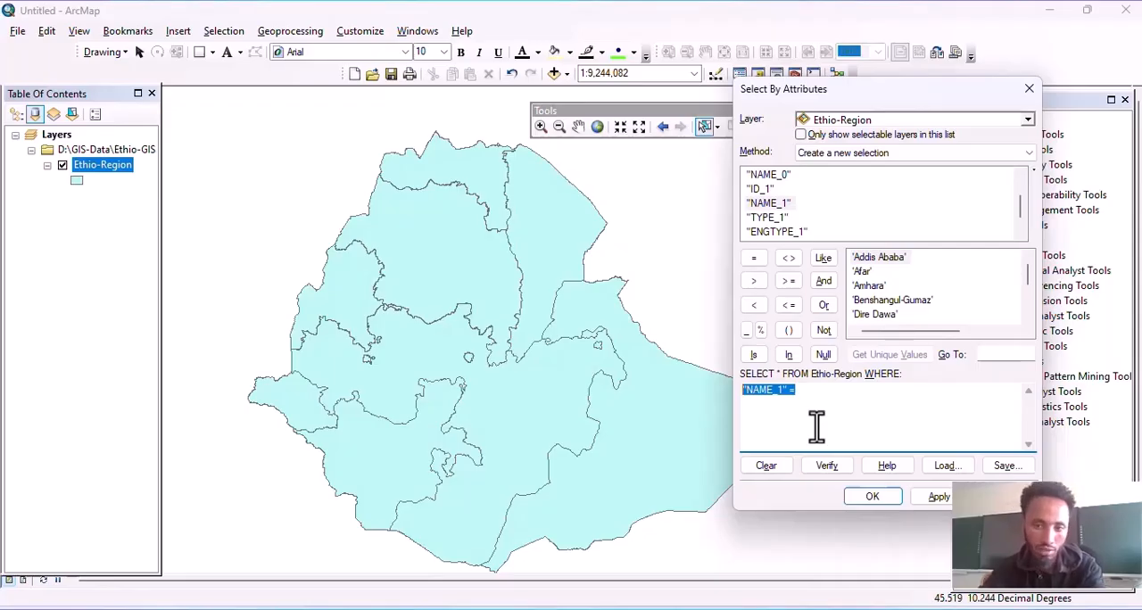
Step: Complete the selection expression as "NAME_1" = 'Afar' and apply it to select that region on the map
{"action": "left_click", "coordinate": [806, 395]}
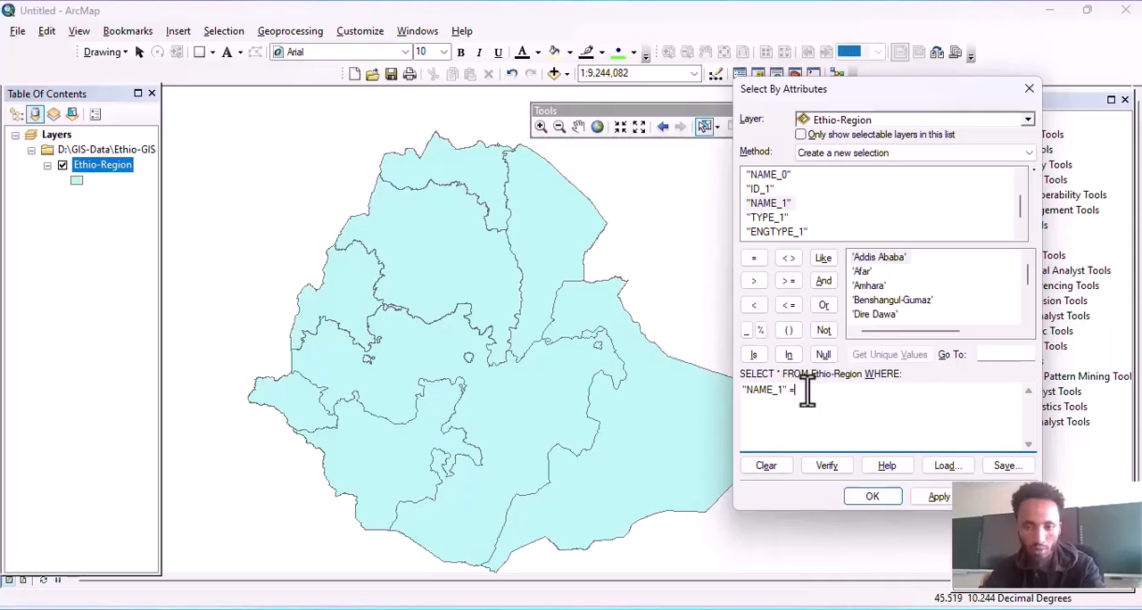
{"action": "double_click", "coordinate": [862, 271]}
{"action": "left_click", "coordinate": [939, 498]}
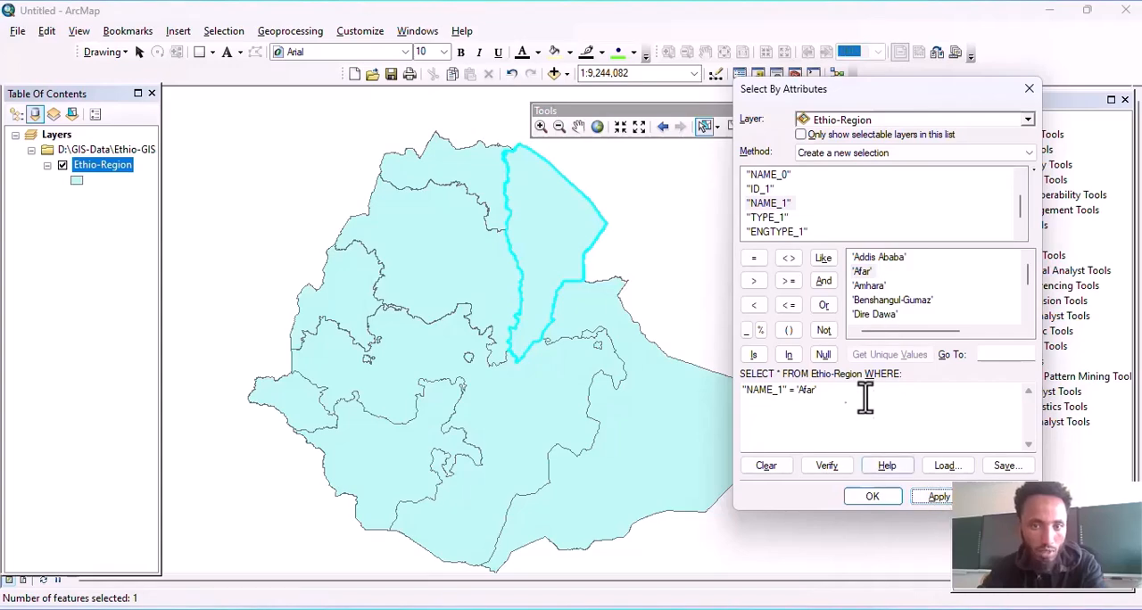
{"action": "left_click", "coordinate": [579, 126]}
{"action": "left_click_drag", "start_coordinate": [557, 235], "coordinate": [553, 288]}
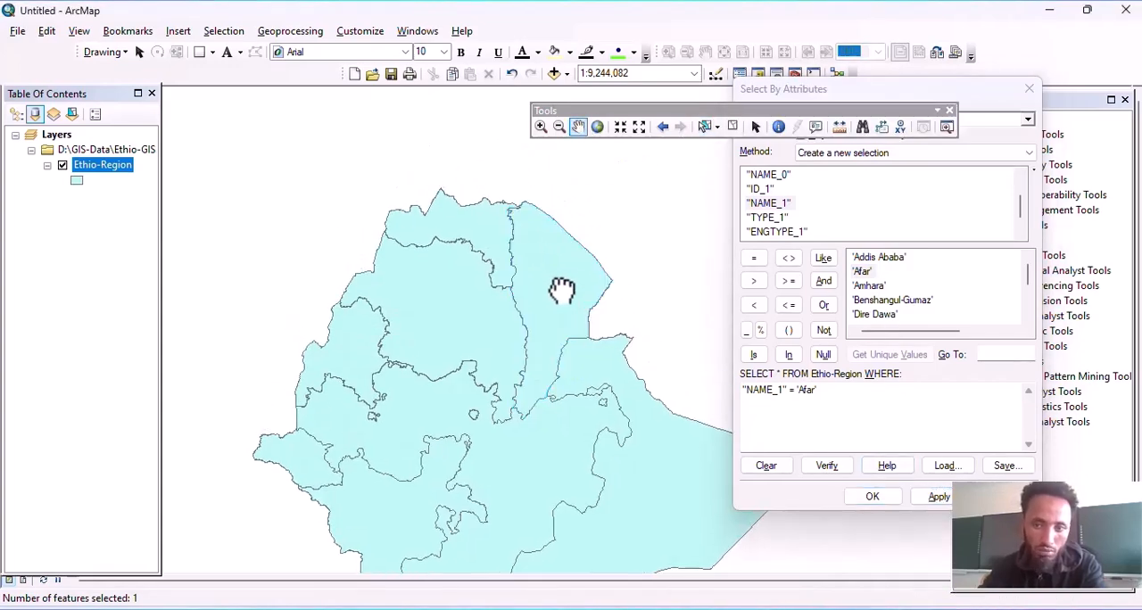
{"action": "scroll", "coordinate": [554, 239], "scroll_direction": "up", "scroll_amount": 1}
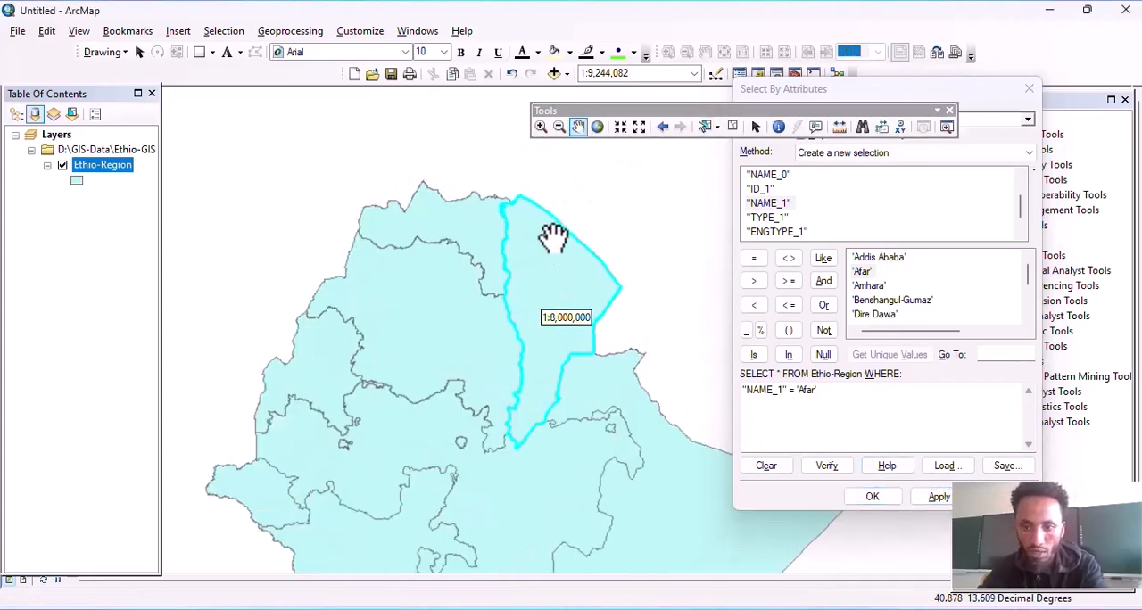
Step: Replace the region value in the expression with 'Amhara' and apply the selection
{"action": "double_click", "coordinate": [806, 390]}
{"action": "double_click", "coordinate": [866, 286]}
{"action": "left_click", "coordinate": [941, 497]}
Step: Change the expression value back to 'Afar', apply the selection and close the Select By Attributes dialog
{"action": "left_click", "coordinate": [809, 390]}
{"action": "double_click", "coordinate": [812, 390]}
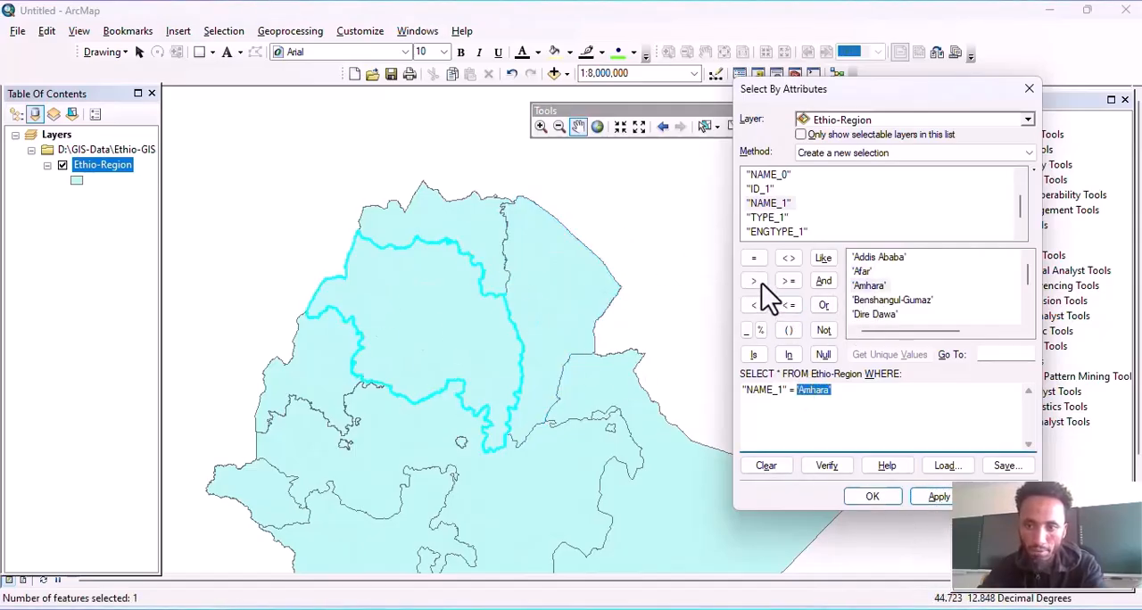
{"action": "double_click", "coordinate": [865, 271]}
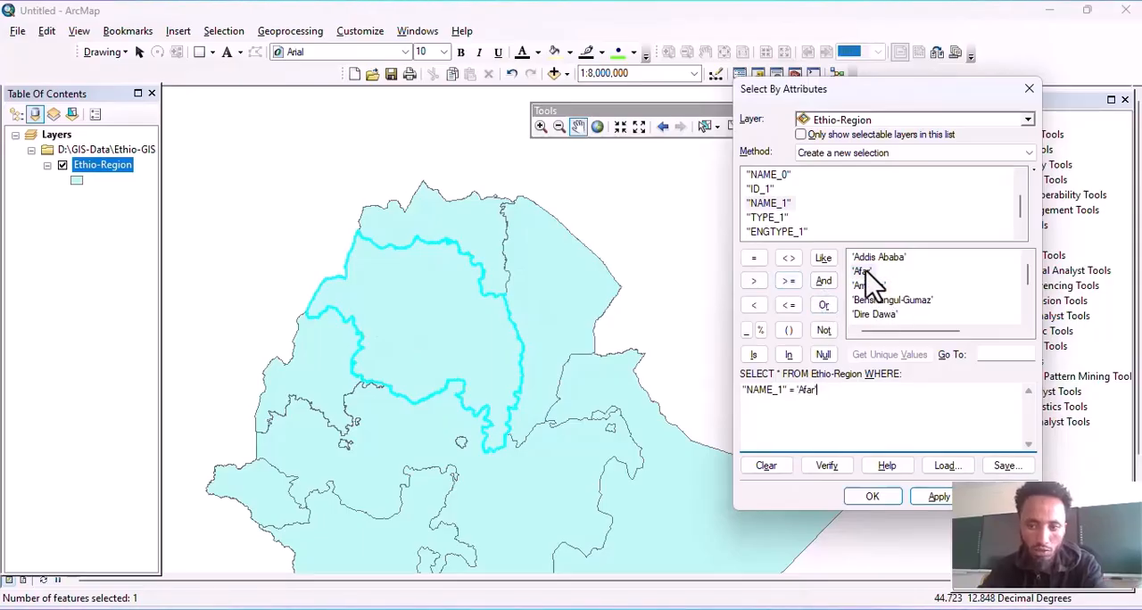
{"action": "left_click", "coordinate": [942, 497]}
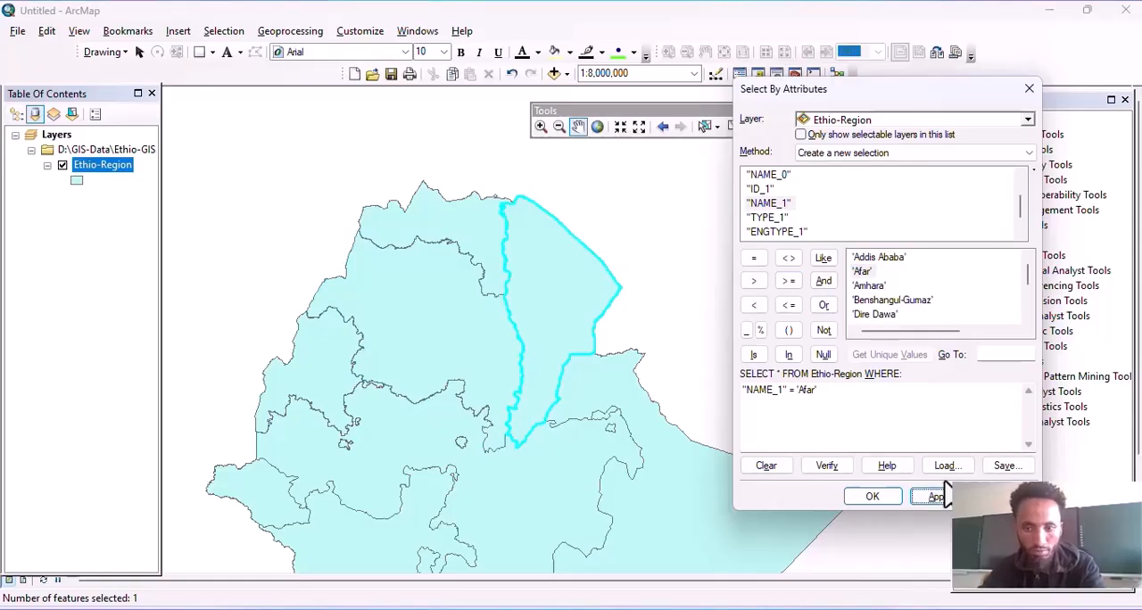
{"action": "left_click", "coordinate": [872, 497]}
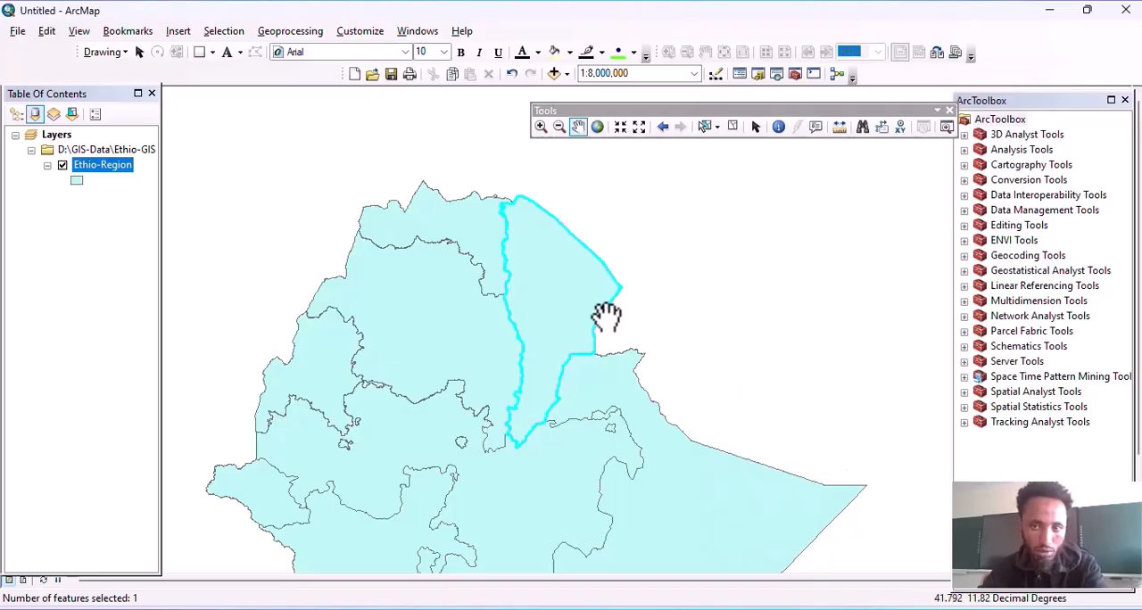
Step: Clear the selected Afar region on the map
{"action": "left_click", "coordinate": [732, 126]}
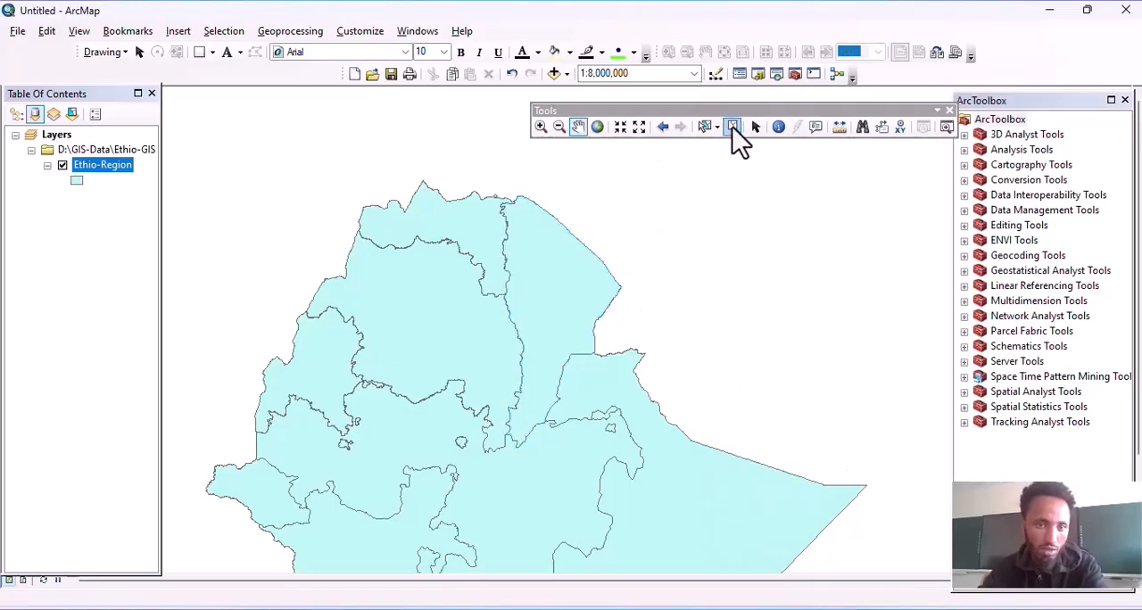
{"action": "left_click", "coordinate": [223, 30]}
{"action": "left_click_drag", "start_coordinate": [509, 276], "coordinate": [480, 279]}
{"action": "left_click", "coordinate": [104, 199]}
Step: Open the attribute table of the Ethio-Region layer and place it beside the map so both can be seen
{"action": "right_click", "coordinate": [102, 168]}
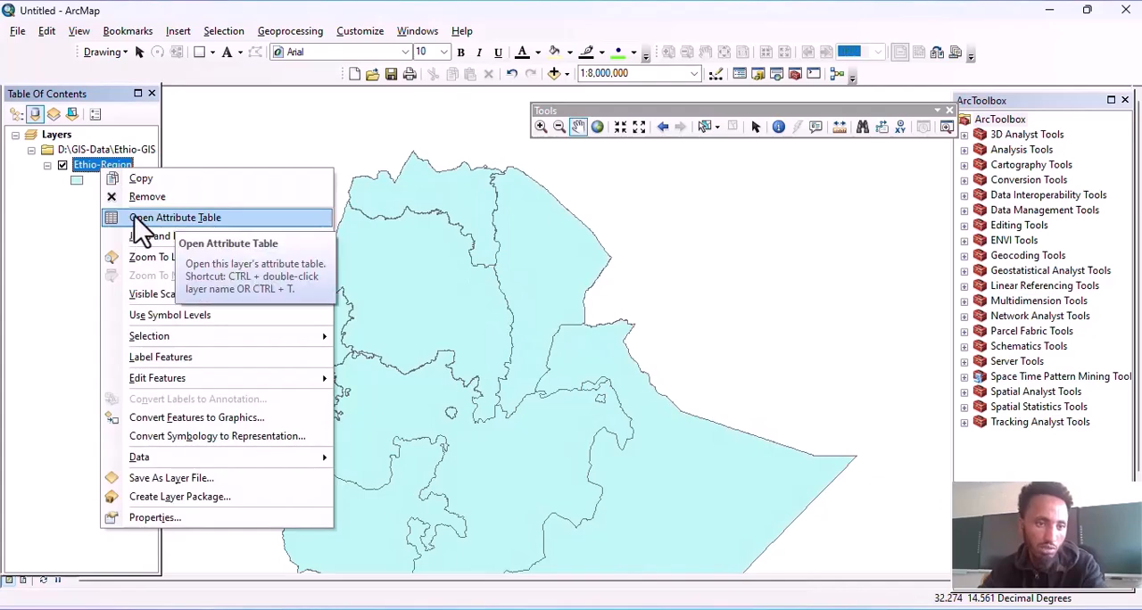
{"action": "left_click", "coordinate": [89, 210]}
{"action": "left_click", "coordinate": [106, 166]}
{"action": "right_click", "coordinate": [103, 168]}
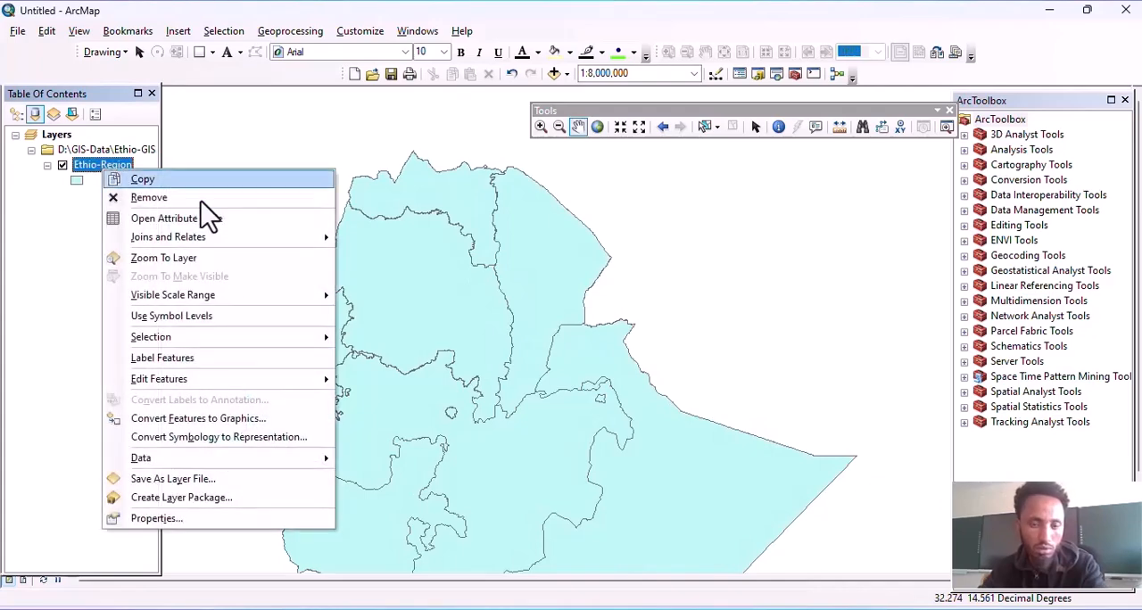
{"action": "left_click", "coordinate": [187, 222]}
{"action": "left_click_drag", "start_coordinate": [534, 190], "coordinate": [679, 196]}
{"action": "left_click_drag", "start_coordinate": [472, 298], "coordinate": [446, 272]}
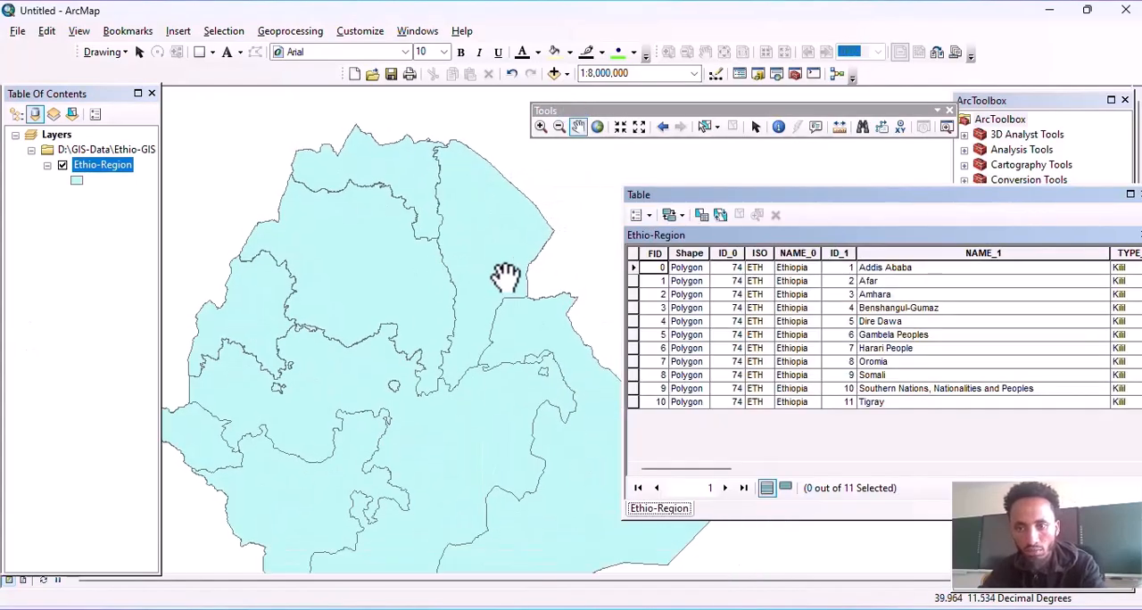
{"action": "left_click_drag", "start_coordinate": [945, 200], "coordinate": [896, 199]}
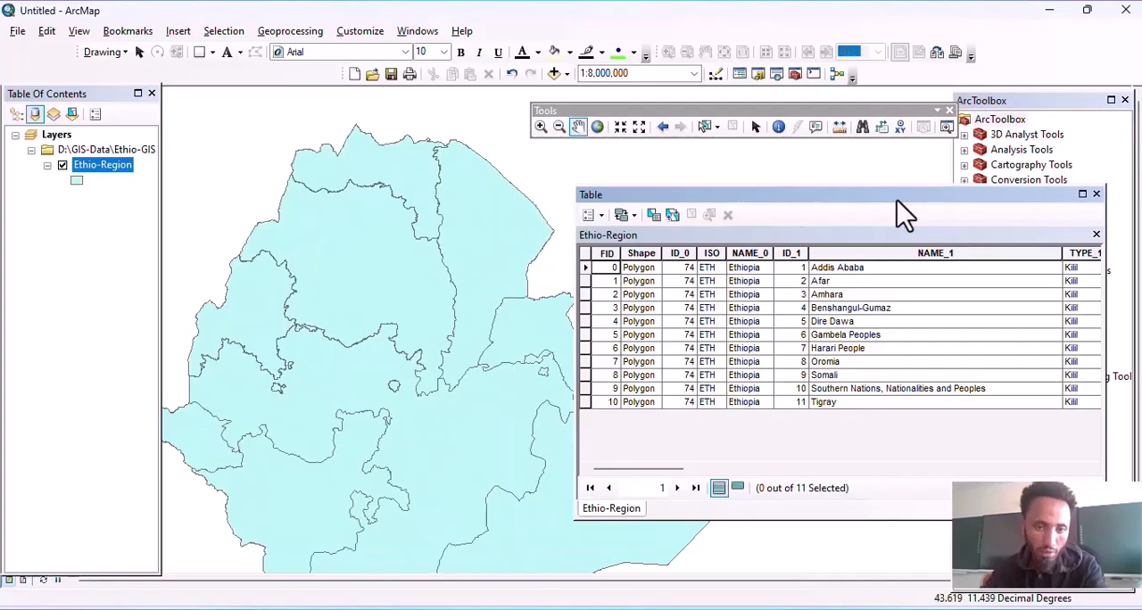
{"action": "left_click_drag", "start_coordinate": [419, 388], "coordinate": [342, 446]}
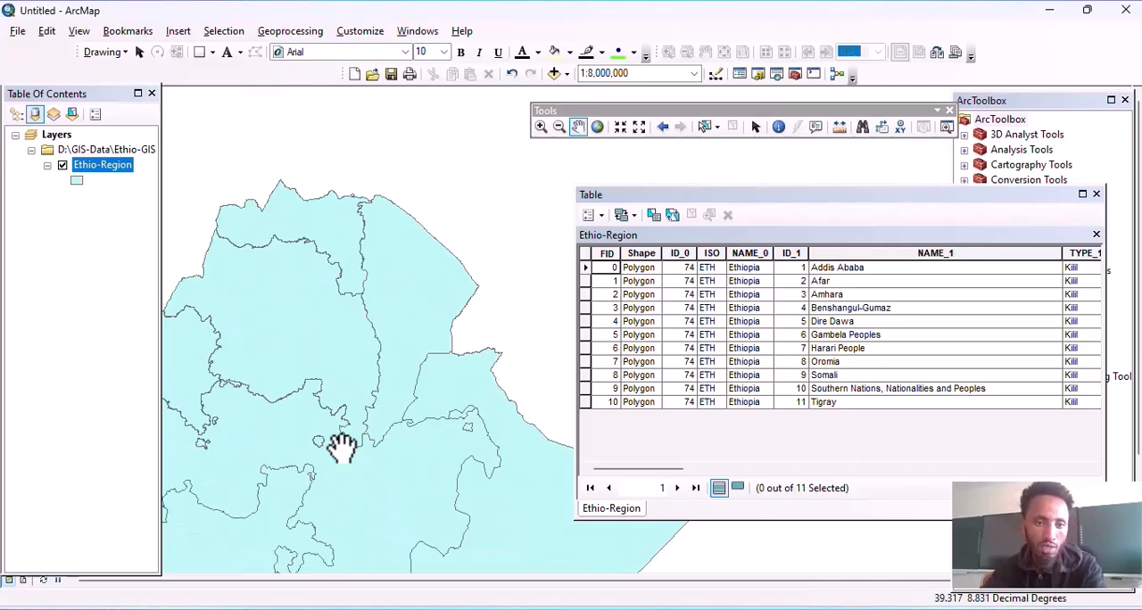
{"action": "left_click_drag", "start_coordinate": [339, 355], "coordinate": [395, 280]}
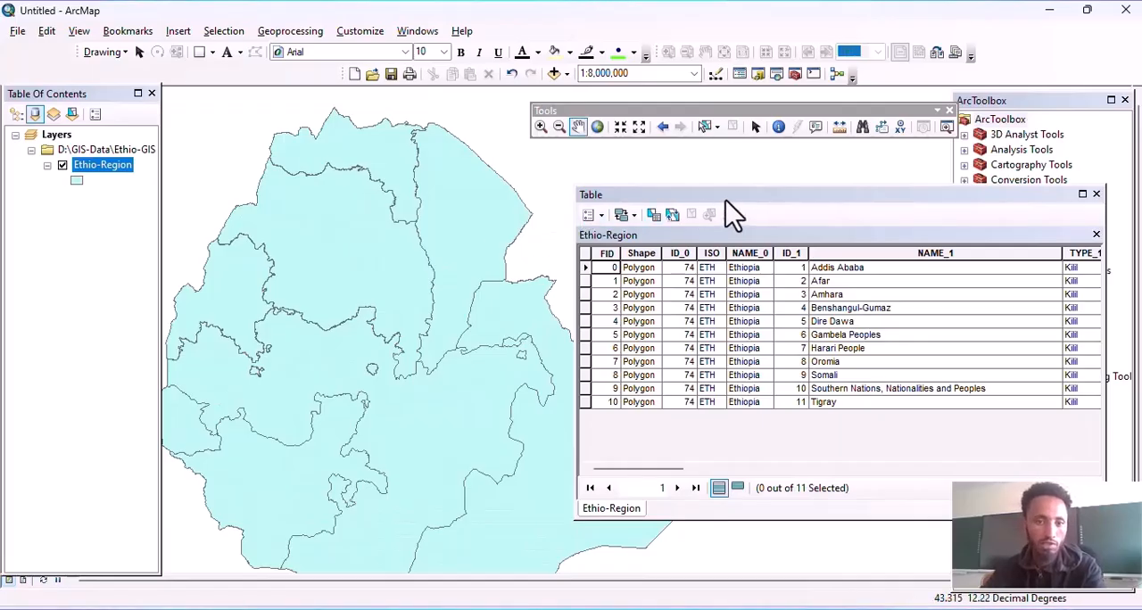
{"action": "left_click_drag", "start_coordinate": [726, 200], "coordinate": [716, 201]}
{"action": "left_click_drag", "start_coordinate": [438, 250], "coordinate": [416, 257]}
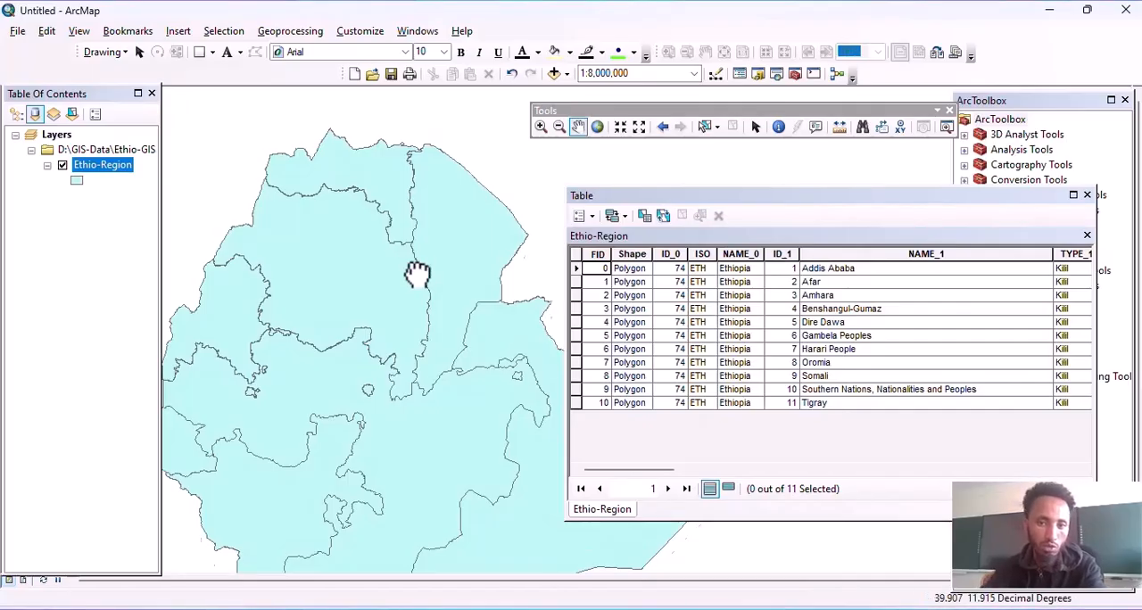
{"action": "left_click_drag", "start_coordinate": [415, 256], "coordinate": [425, 292]}
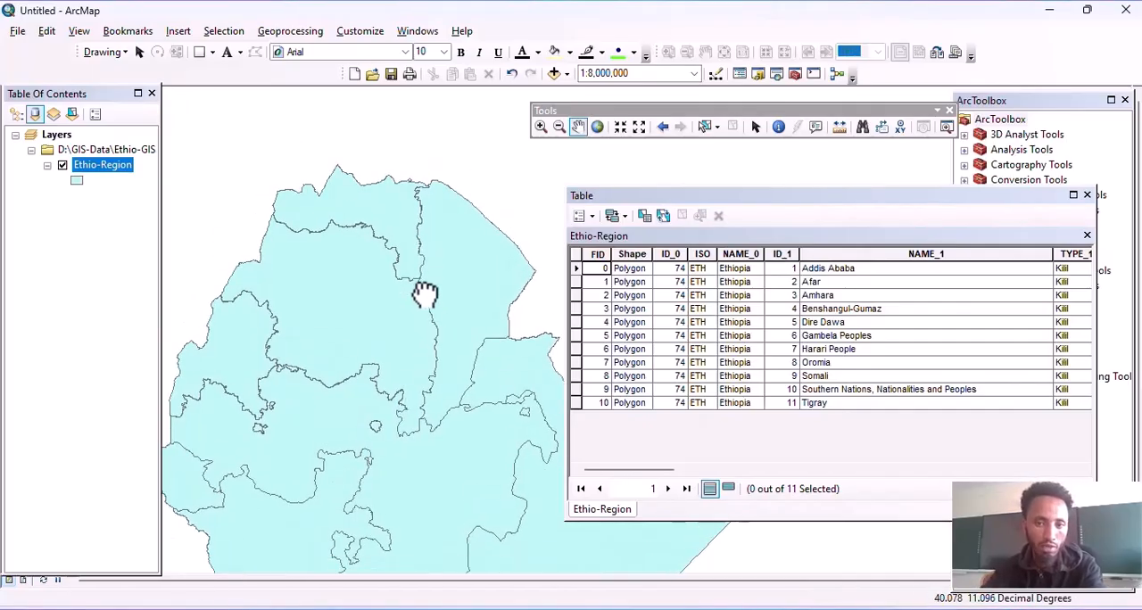
Step: Look through the attribute table's fields, from Shape and NAME_1 across to VARNAME_1
{"action": "left_click", "coordinate": [627, 255]}
{"action": "left_click", "coordinate": [894, 254]}
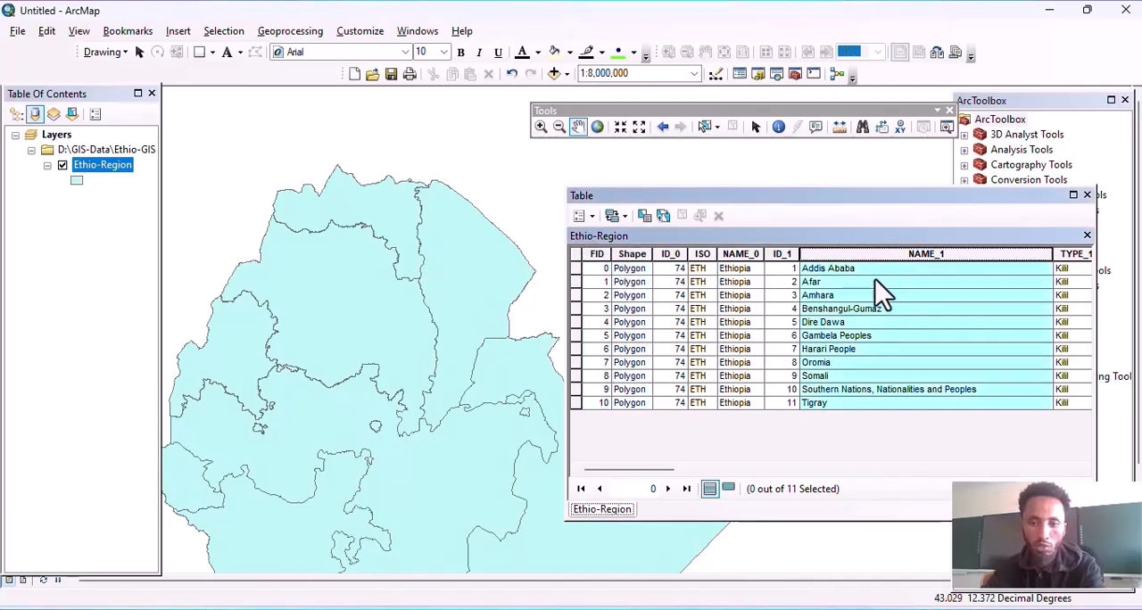
{"action": "left_click_drag", "start_coordinate": [655, 475], "coordinate": [972, 473]}
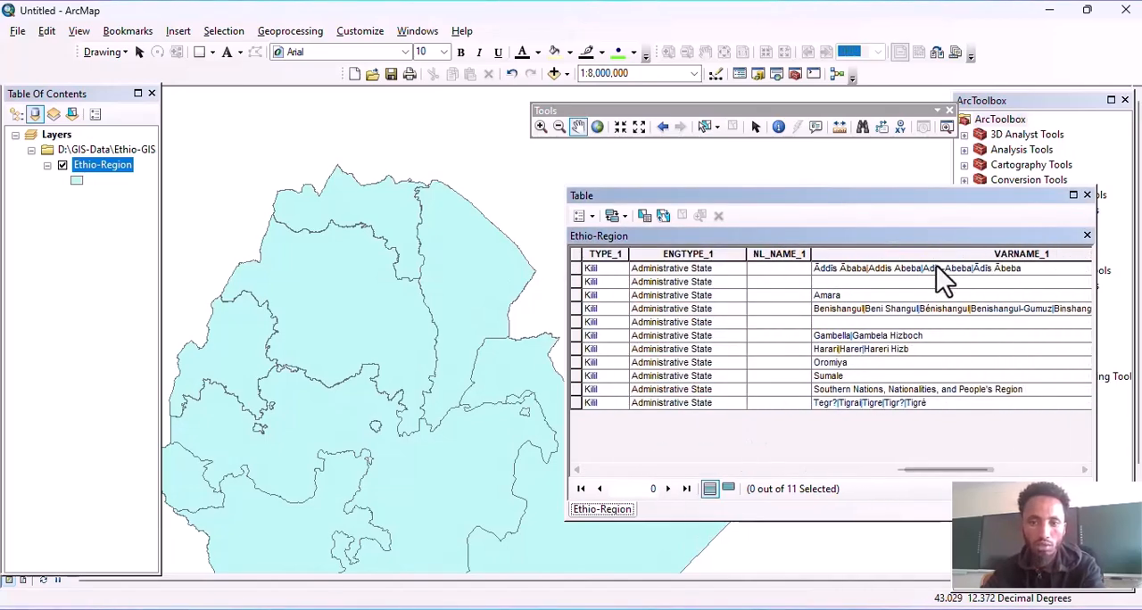
{"action": "left_click", "coordinate": [864, 256]}
{"action": "left_click_drag", "start_coordinate": [943, 472], "coordinate": [619, 439]}
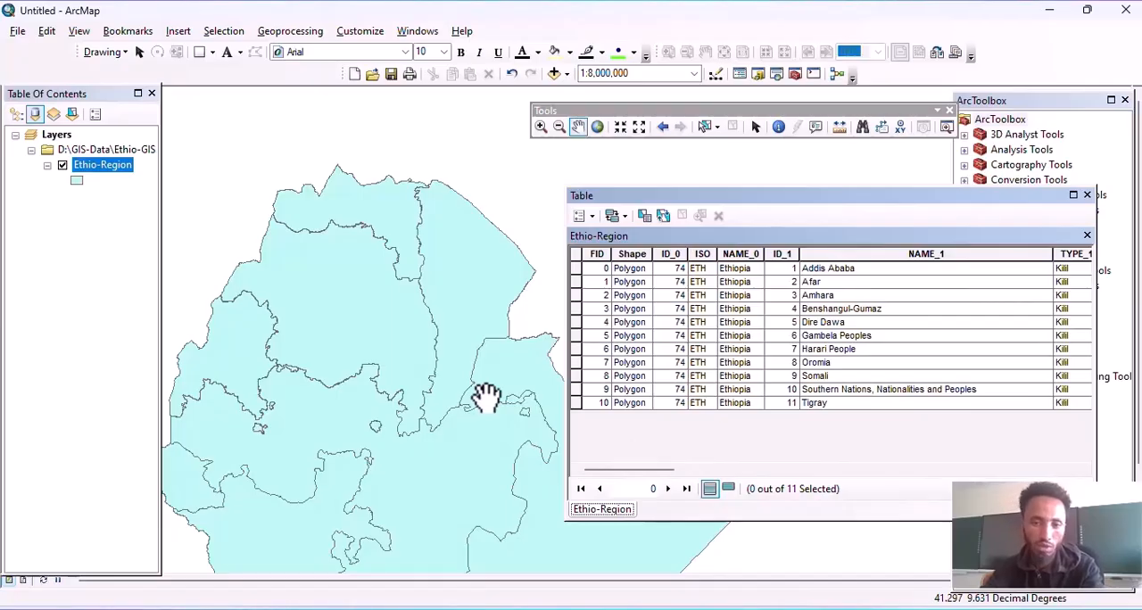
Step: Move the attribute table lower and select the Afar, Amhara, Gambela Peoples and Somali records one at a time
{"action": "left_click_drag", "start_coordinate": [635, 201], "coordinate": [633, 242]}
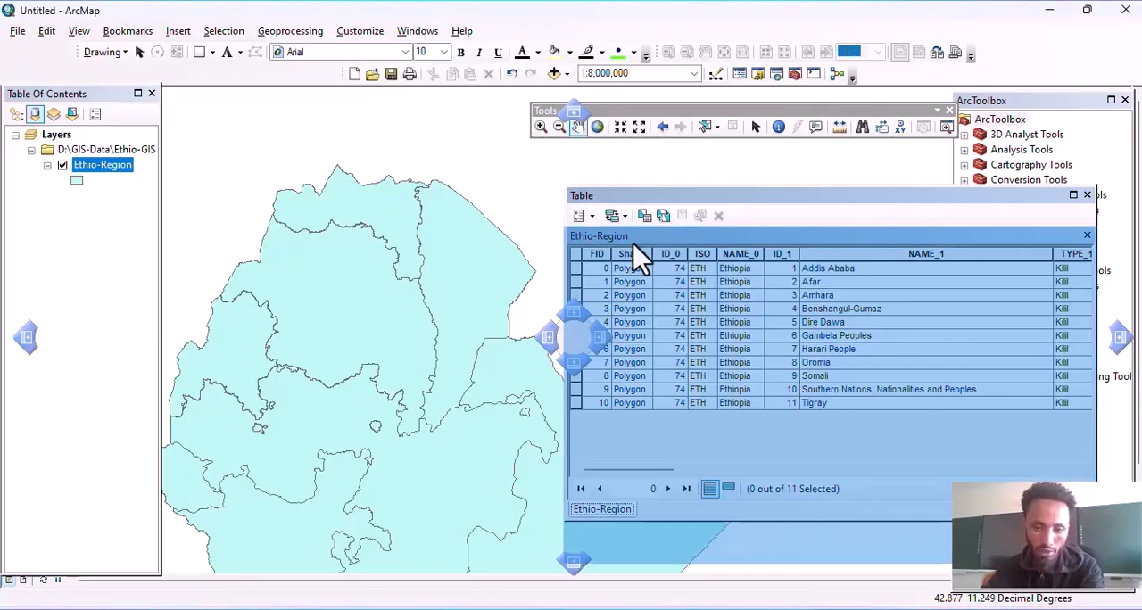
{"action": "left_click_drag", "start_coordinate": [633, 242], "coordinate": [633, 243]}
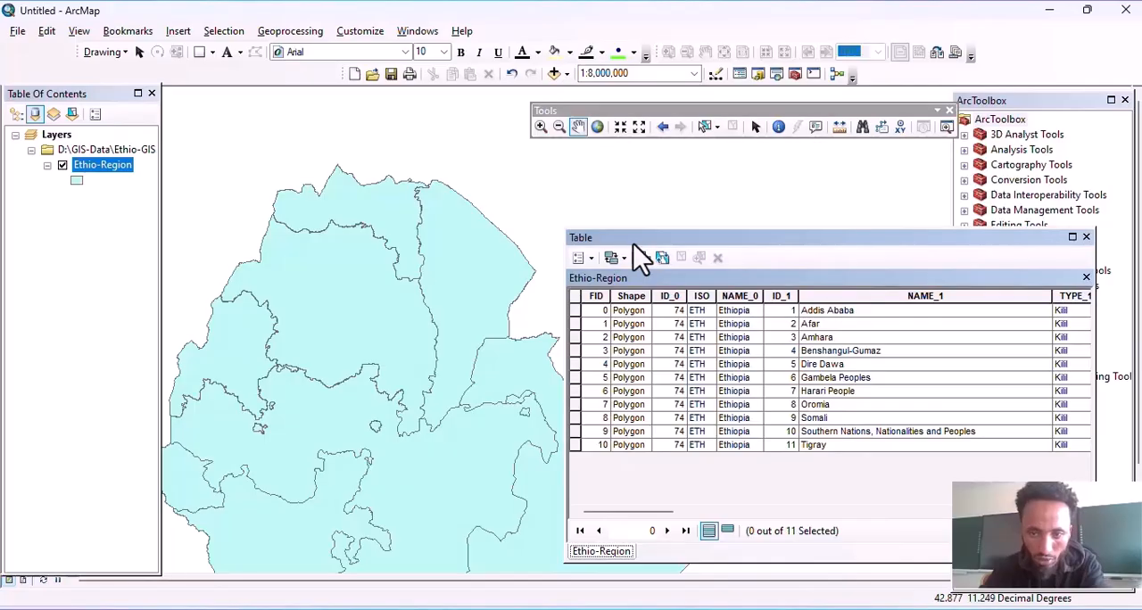
{"action": "left_click", "coordinate": [576, 324]}
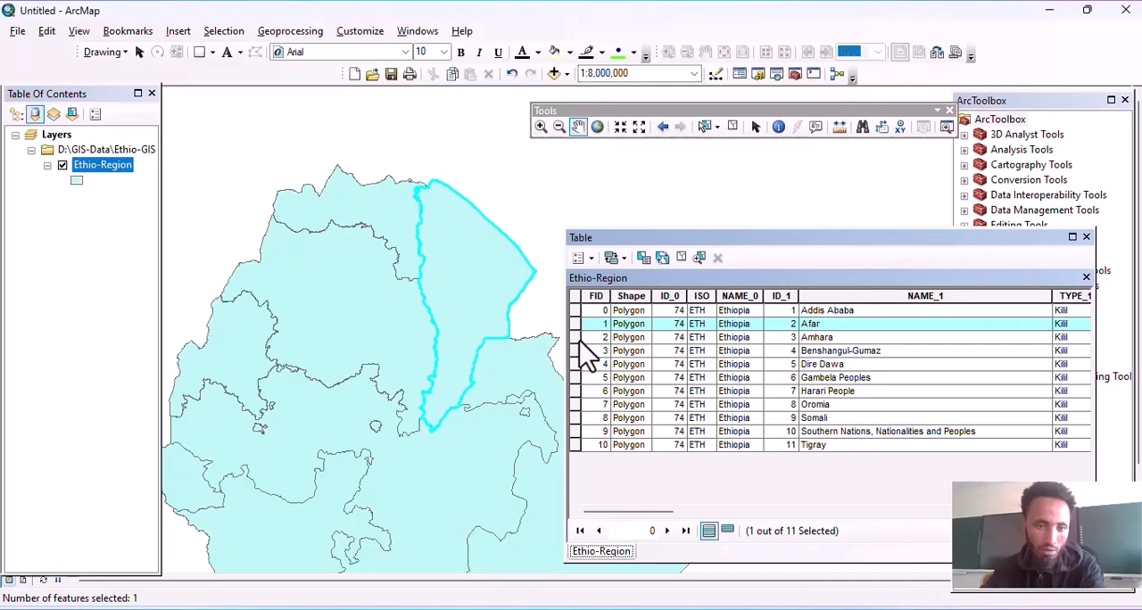
{"action": "left_click", "coordinate": [578, 338]}
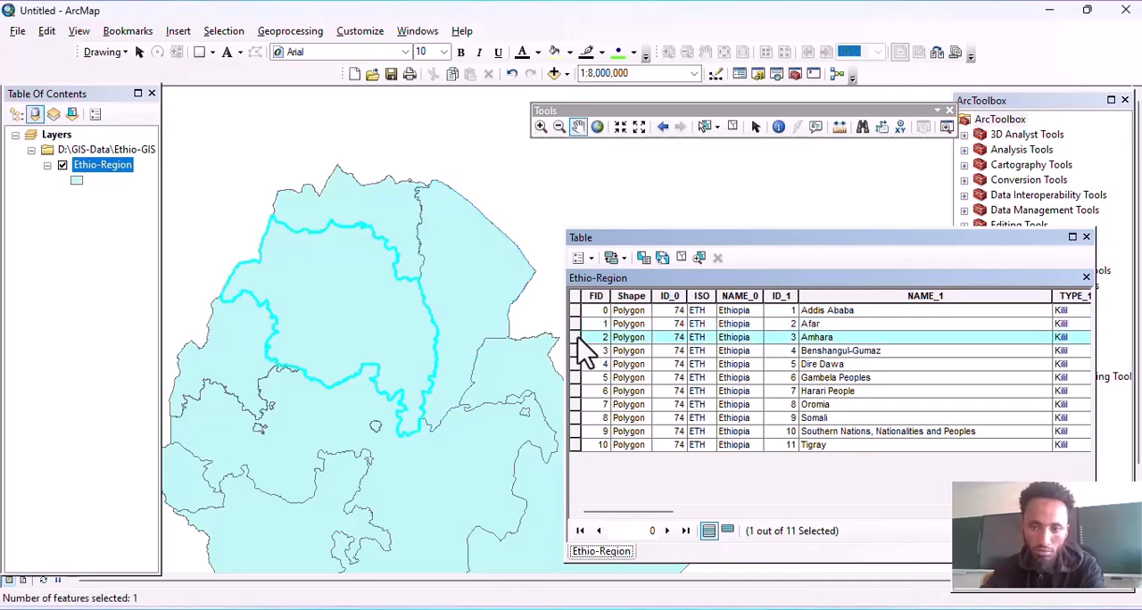
{"action": "left_click", "coordinate": [575, 377]}
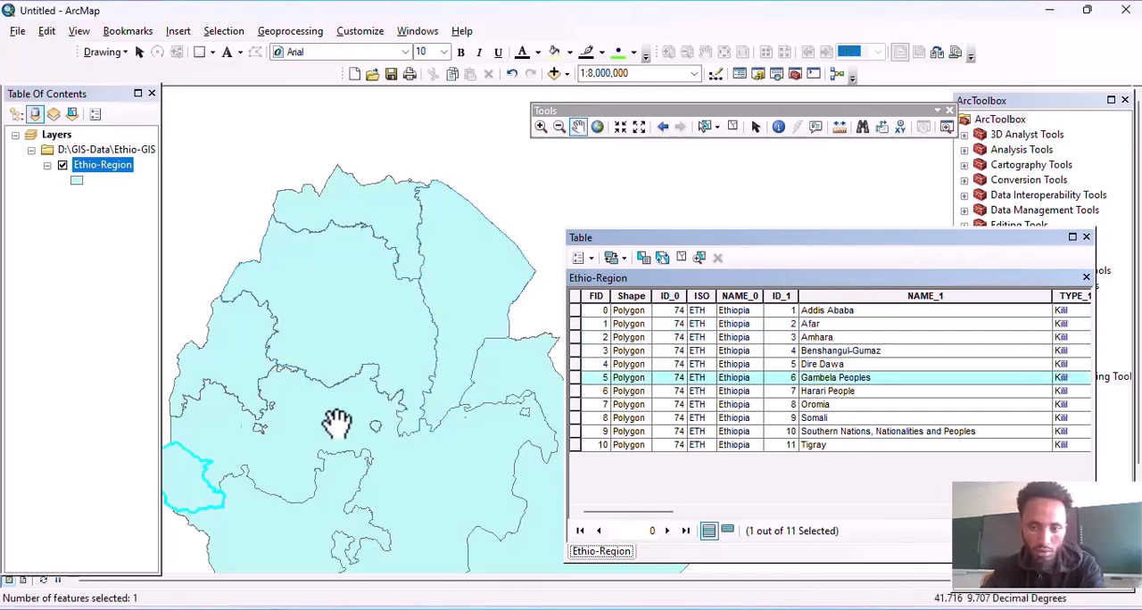
{"action": "left_click", "coordinate": [576, 419]}
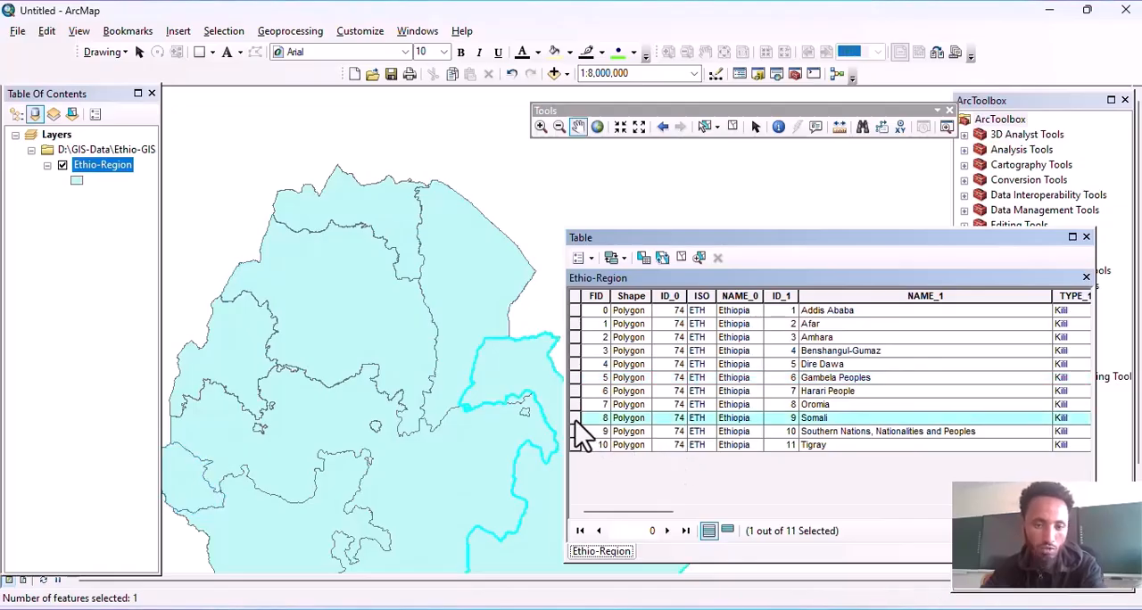
{"action": "left_click_drag", "start_coordinate": [467, 415], "coordinate": [398, 378]}
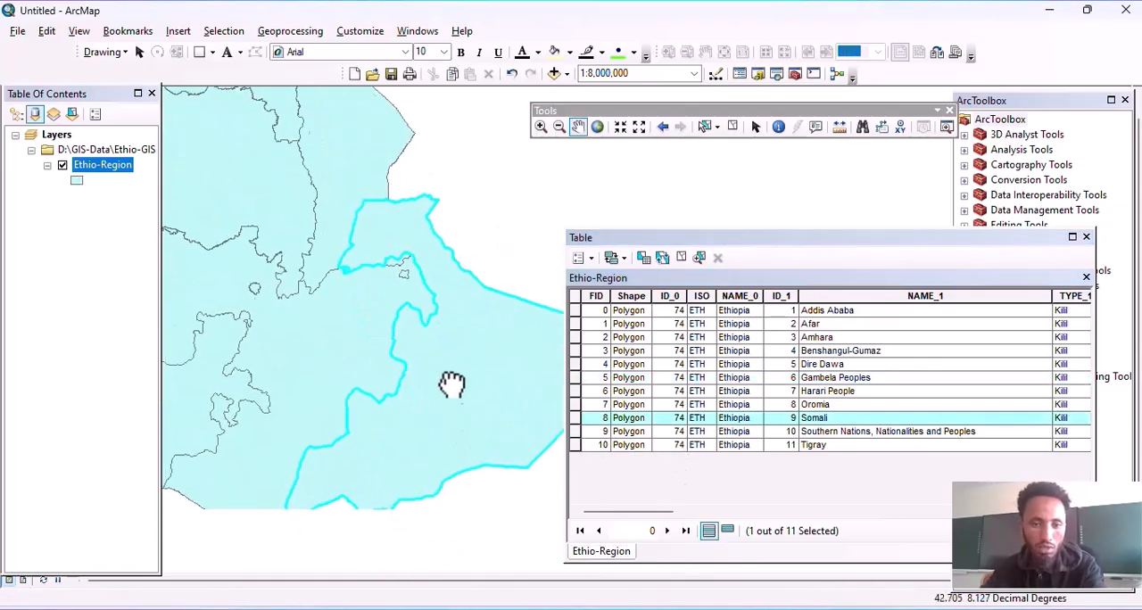
{"action": "left_click_drag", "start_coordinate": [453, 410], "coordinate": [402, 388]}
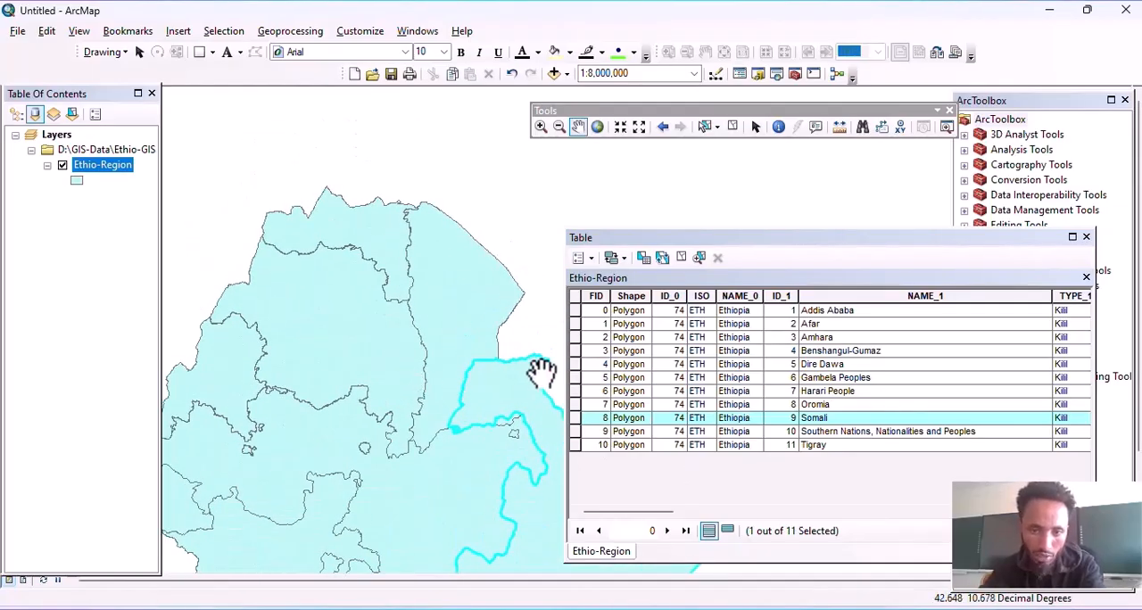
Step: Select only the Afar record in the attribute table, zoom the map to 1:5,000,000 around it and close the table
{"action": "left_click", "coordinate": [575, 324]}
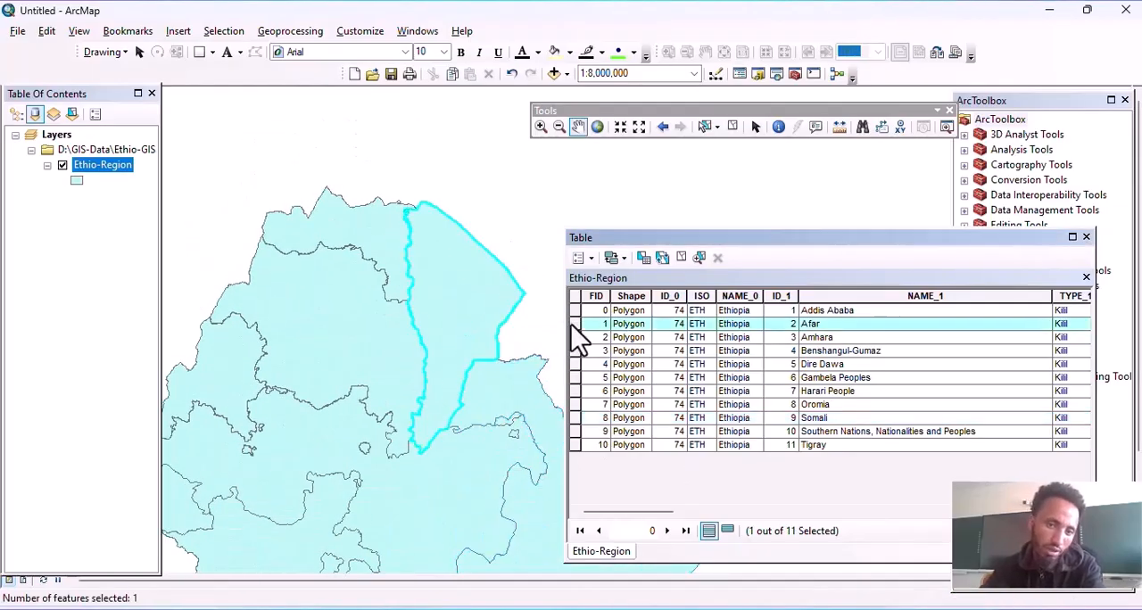
{"action": "scroll", "coordinate": [428, 301], "scroll_direction": "up", "scroll_amount": 2}
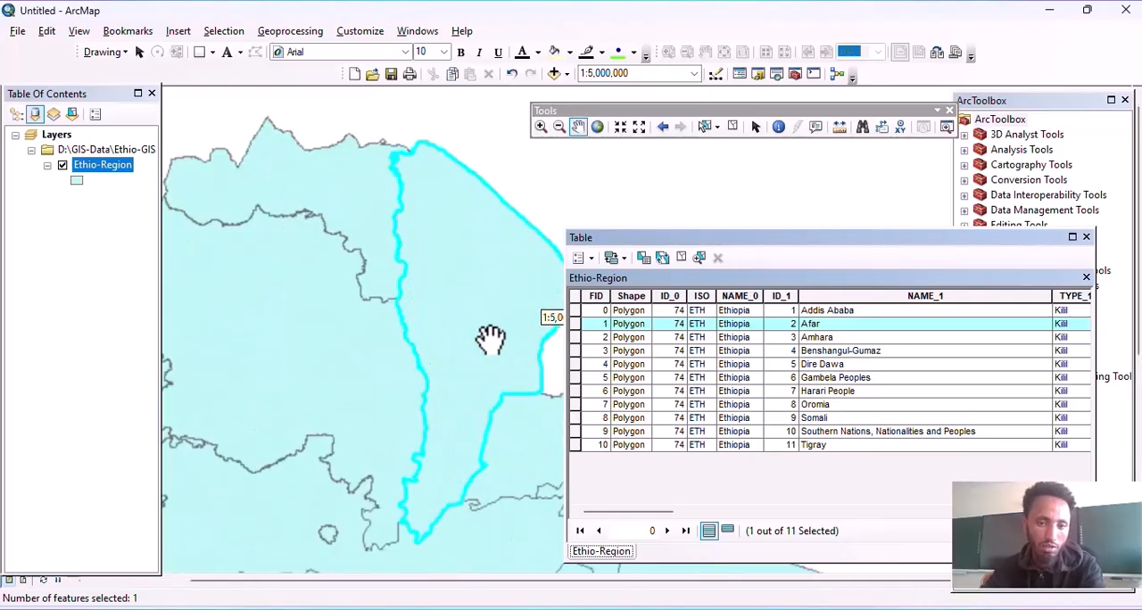
{"action": "left_click_drag", "start_coordinate": [489, 337], "coordinate": [376, 349]}
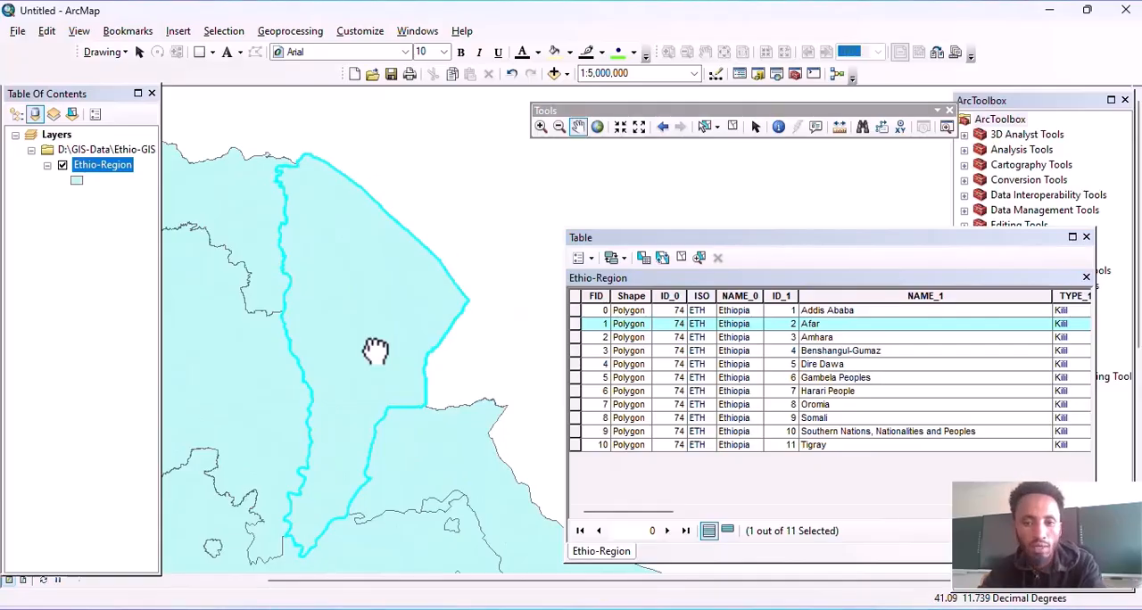
{"action": "left_click", "coordinate": [223, 32]}
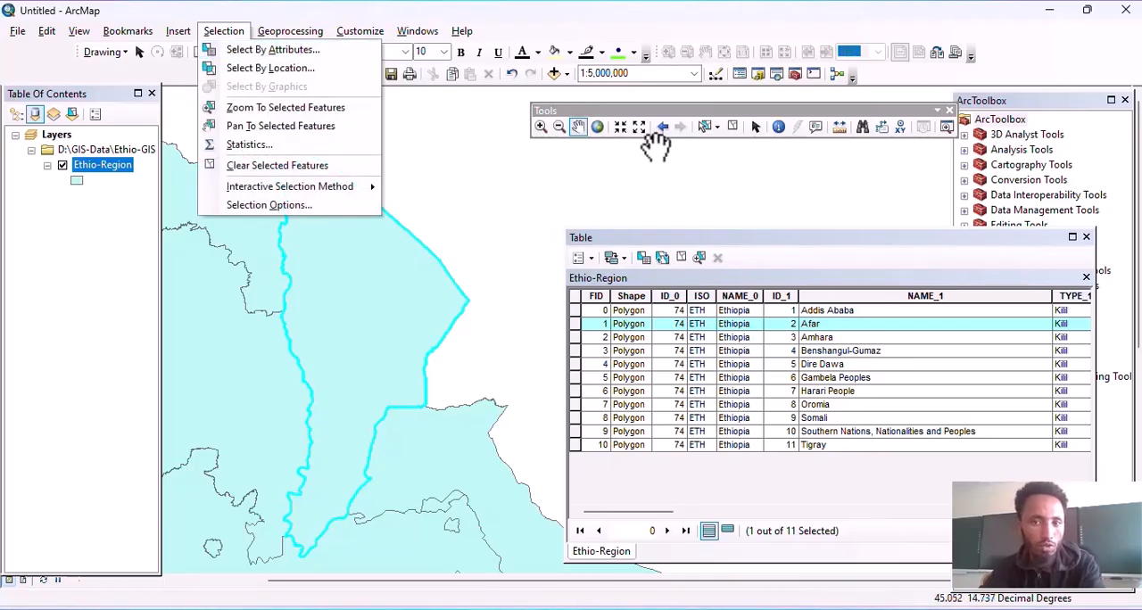
{"action": "left_click_drag", "start_coordinate": [389, 333], "coordinate": [441, 293]}
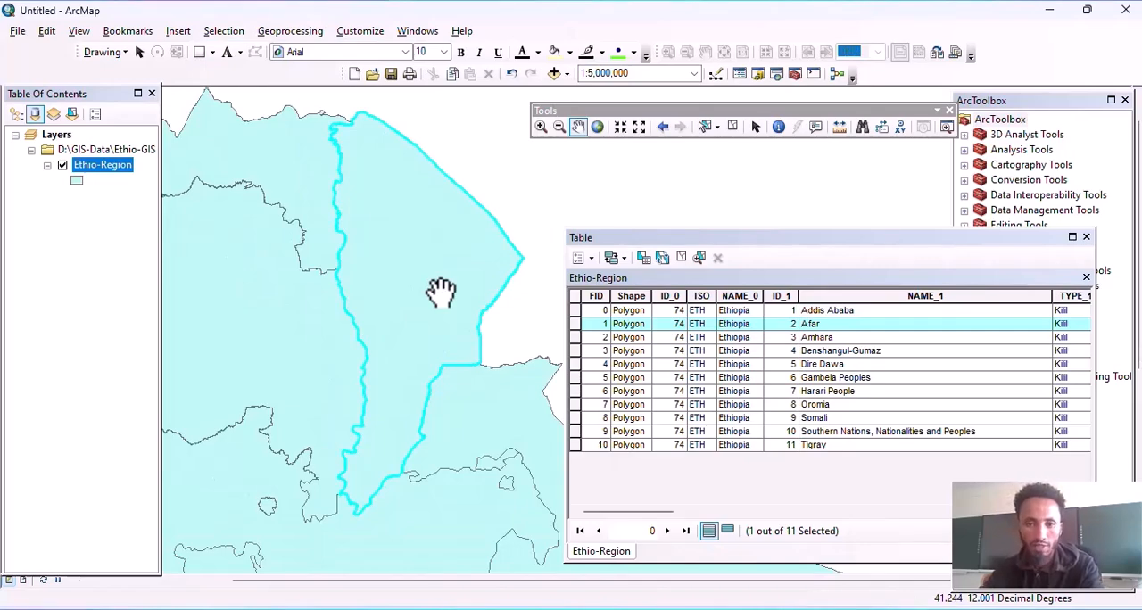
{"action": "left_click", "coordinate": [1084, 238]}
{"action": "left_click_drag", "start_coordinate": [331, 353], "coordinate": [479, 369]}
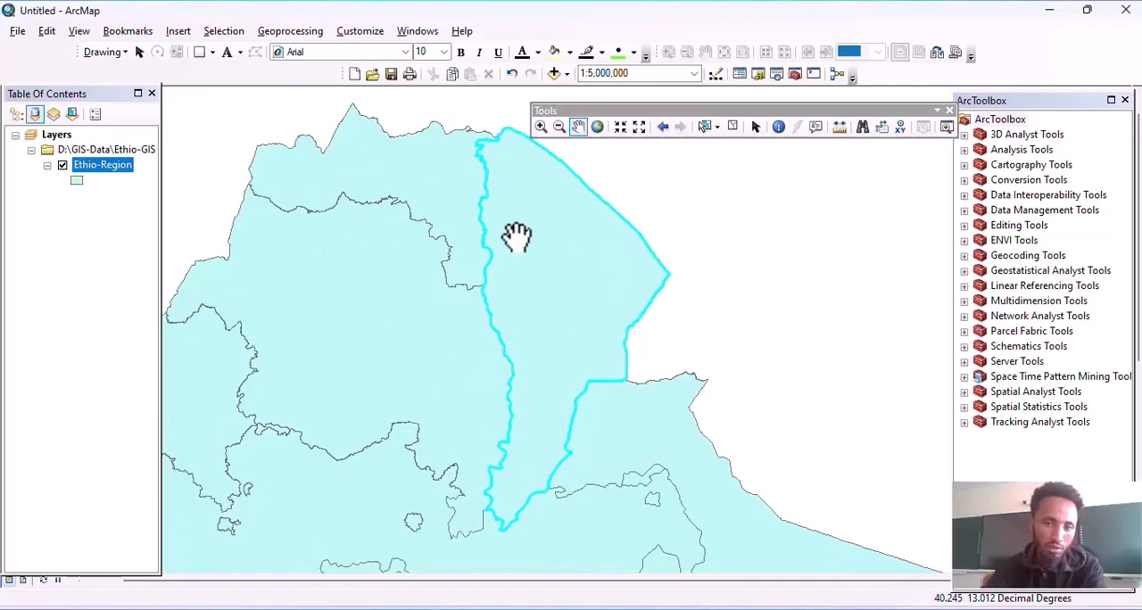
{"action": "left_click_drag", "start_coordinate": [517, 237], "coordinate": [484, 226]}
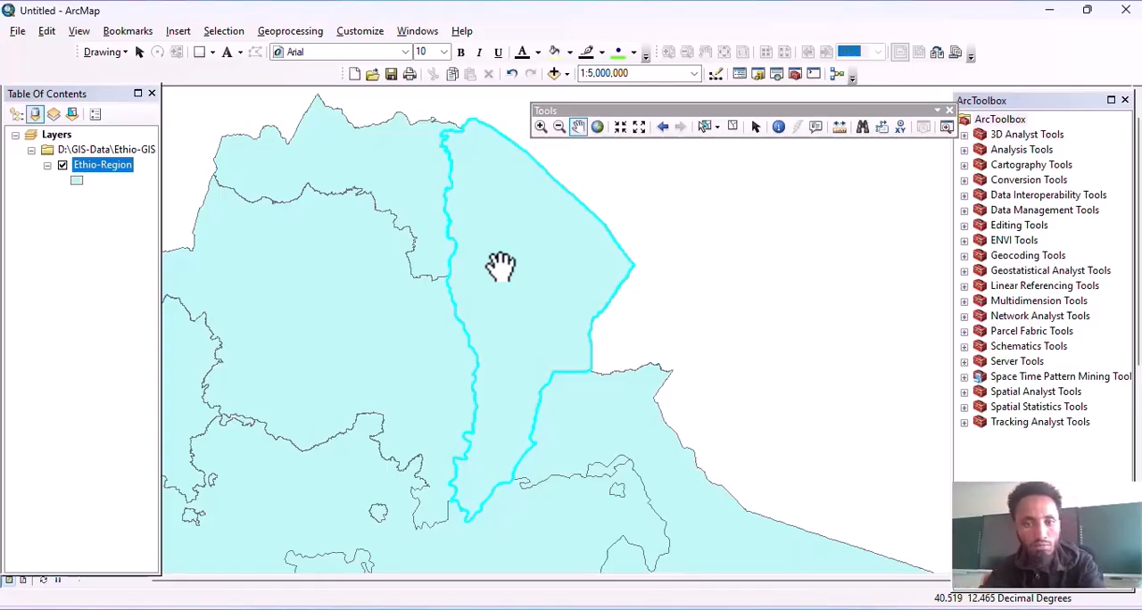
Step: Create a new layer from the selected Afar feature of Ethio-Region and hide the original Ethio-Region layer
{"action": "left_click_drag", "start_coordinate": [500, 266], "coordinate": [497, 288]}
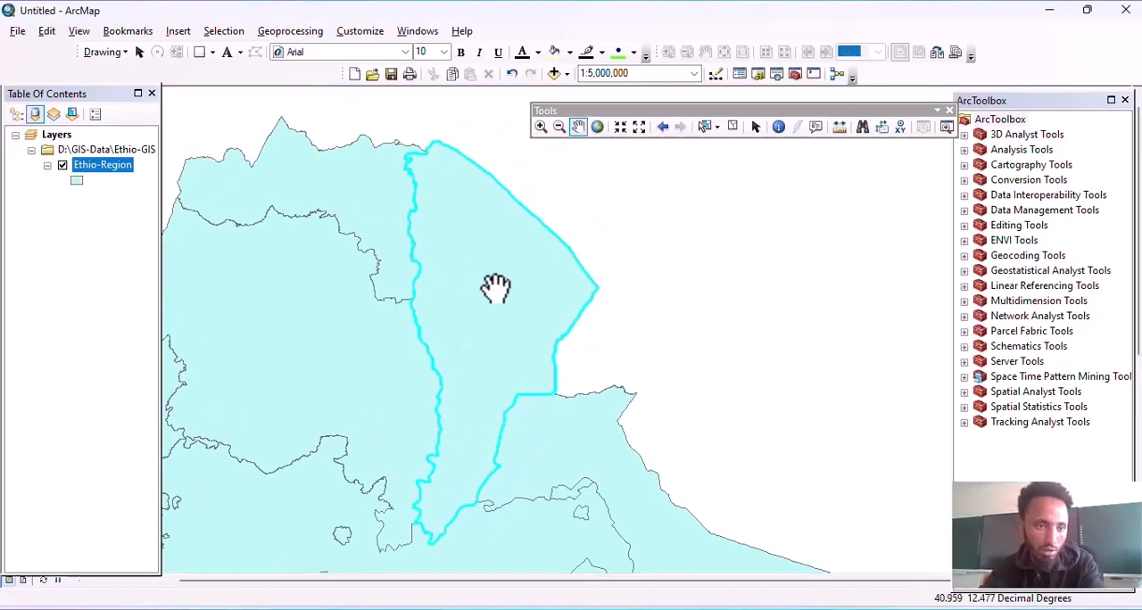
{"action": "left_click", "coordinate": [97, 247]}
{"action": "left_click", "coordinate": [105, 167]}
{"action": "right_click", "coordinate": [104, 163]}
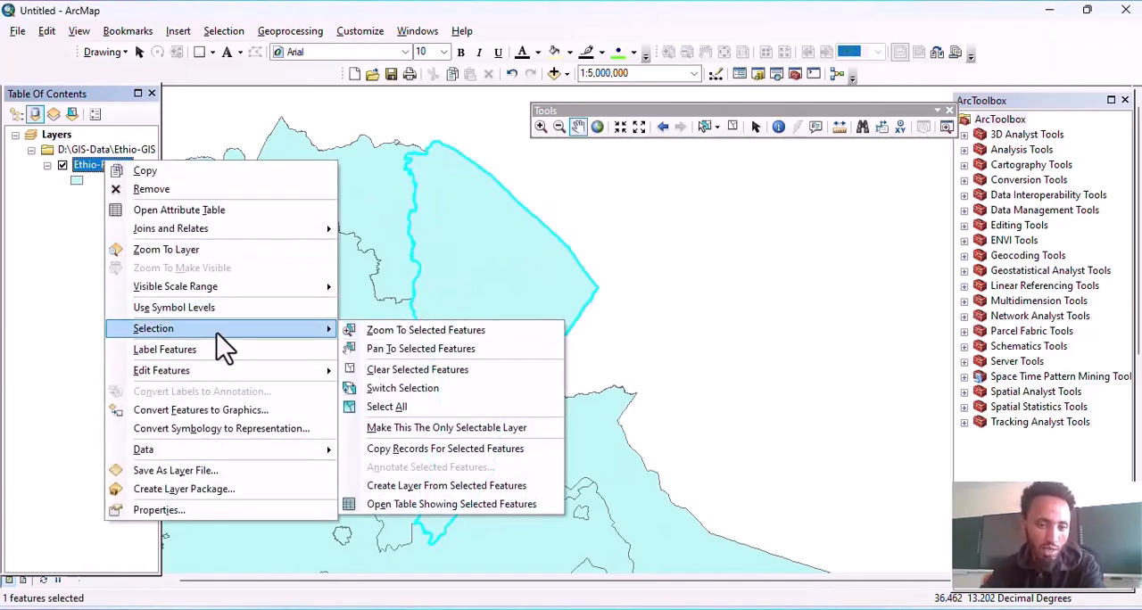
{"action": "left_click", "coordinate": [409, 497]}
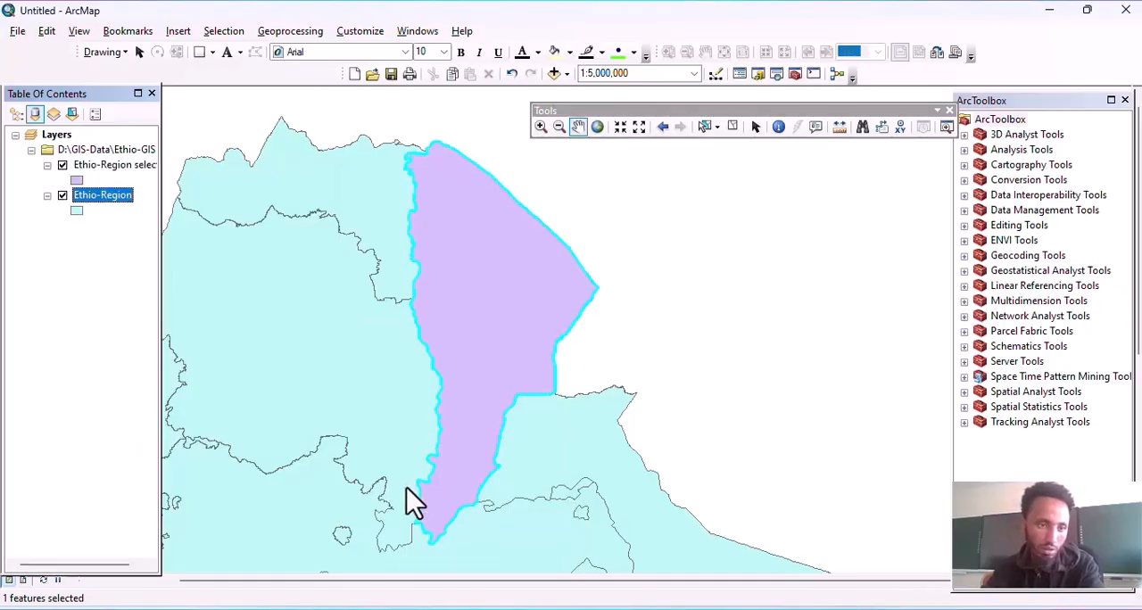
{"action": "left_click", "coordinate": [63, 196]}
{"action": "left_click_drag", "start_coordinate": [480, 275], "coordinate": [406, 260]}
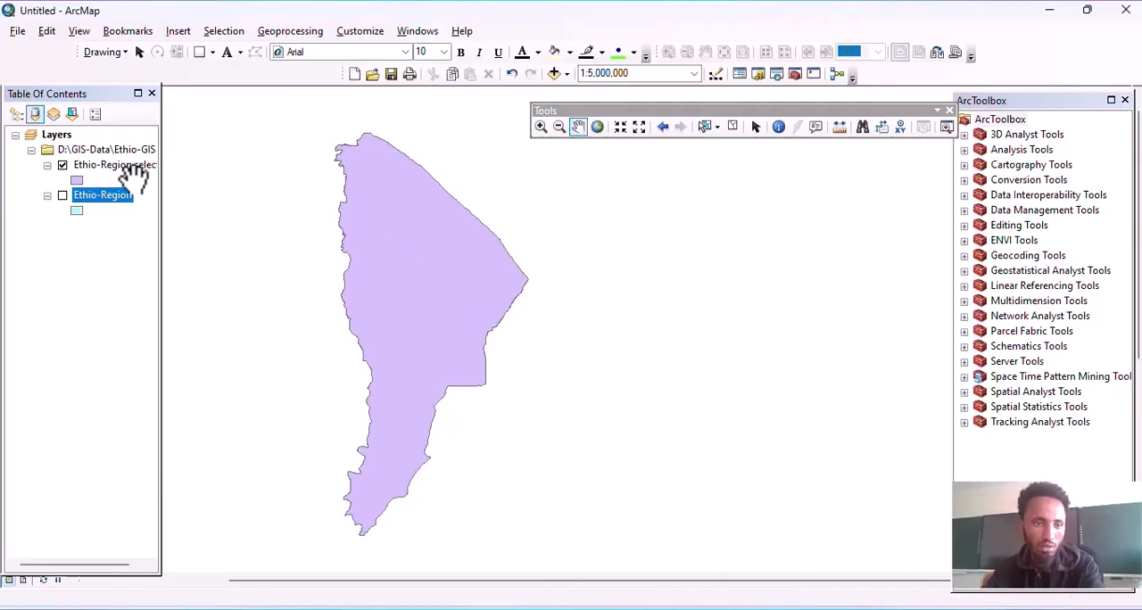
Step: Change the fill color of the Ethio-Region selection layer to dark red, keeping the outline width at 0.40
{"action": "left_click", "coordinate": [77, 180]}
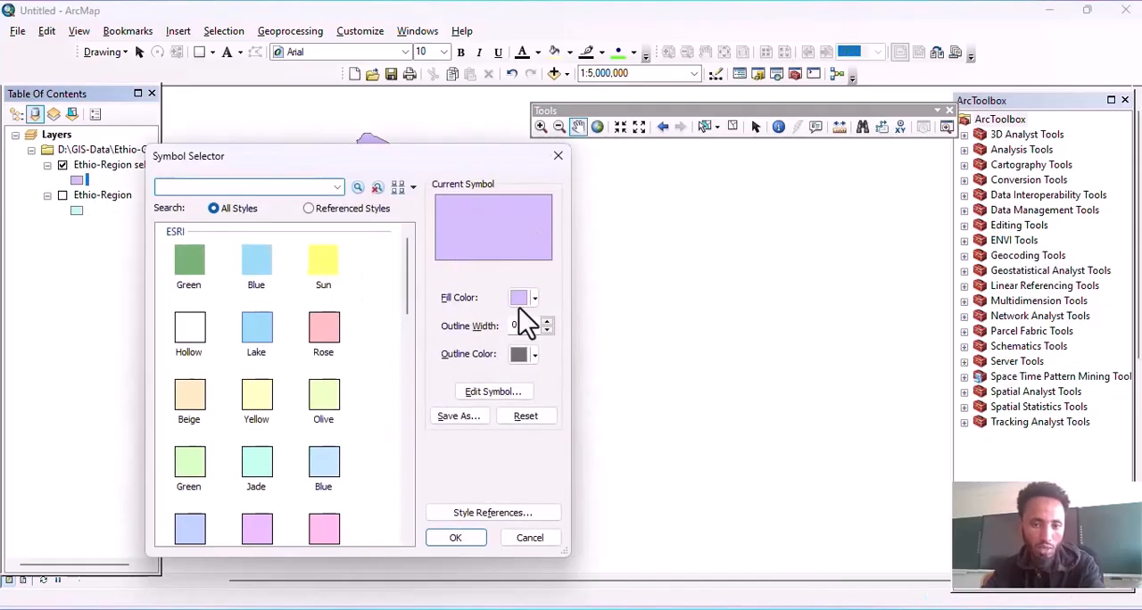
{"action": "left_click", "coordinate": [525, 298]}
{"action": "left_click", "coordinate": [532, 417]}
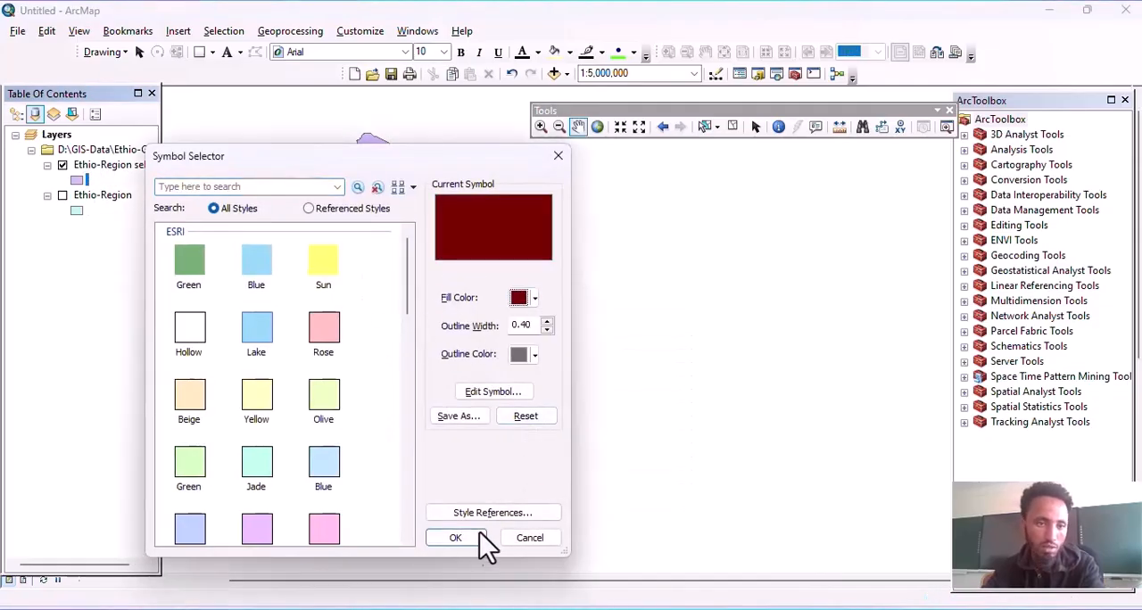
{"action": "left_click", "coordinate": [460, 539]}
{"action": "left_click_drag", "start_coordinate": [479, 209], "coordinate": [489, 230]}
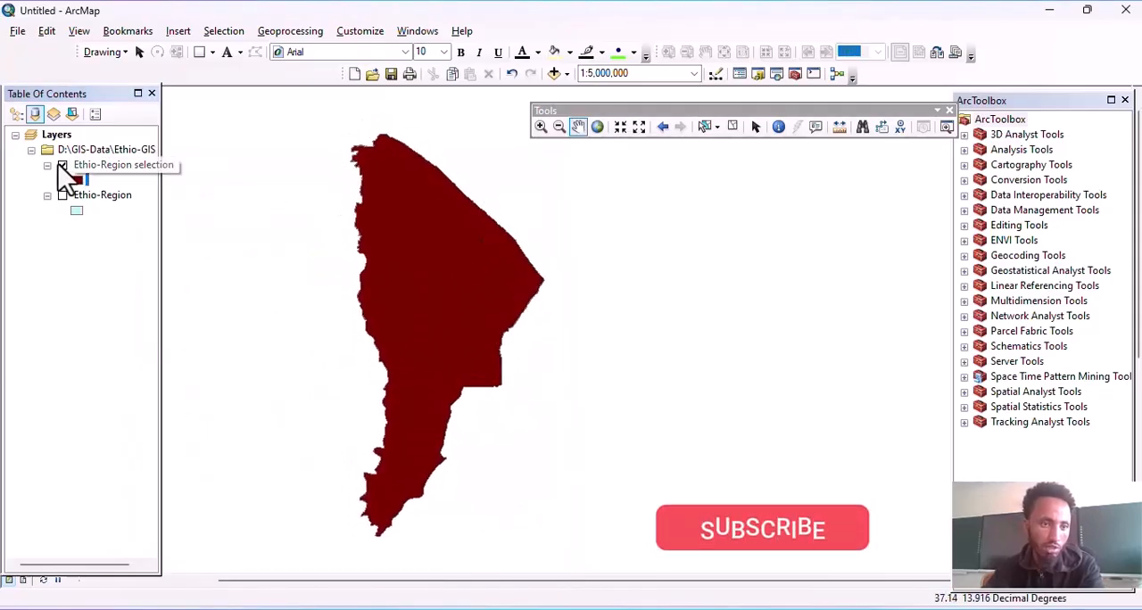
{"action": "left_click", "coordinate": [77, 180]}
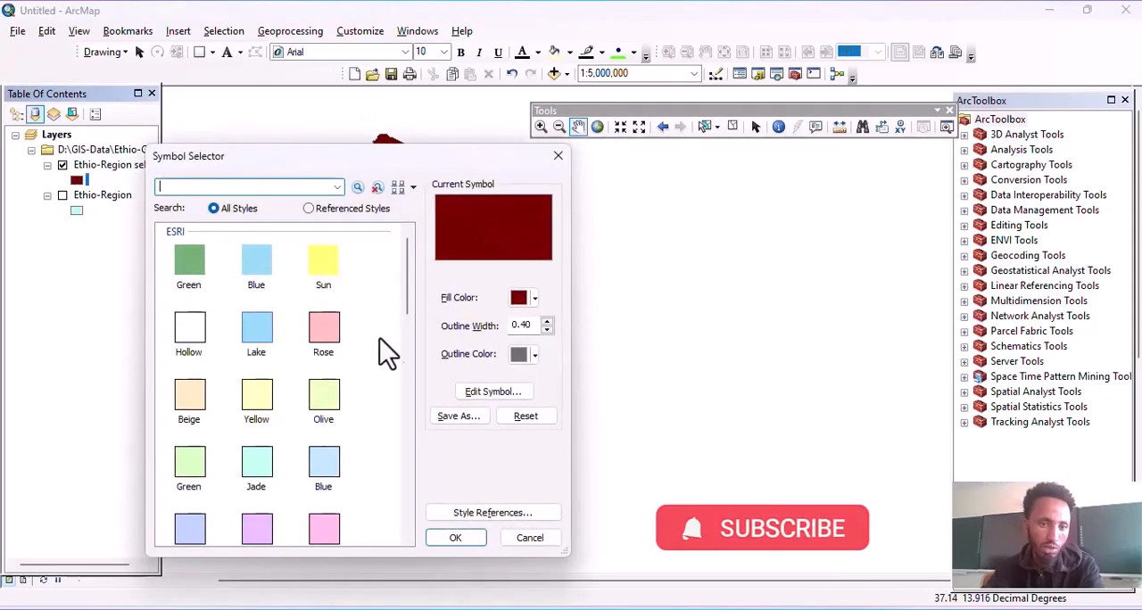
{"action": "left_click_drag", "start_coordinate": [406, 273], "coordinate": [407, 344]}
{"action": "left_click", "coordinate": [525, 300]}
{"action": "left_click", "coordinate": [530, 410]}
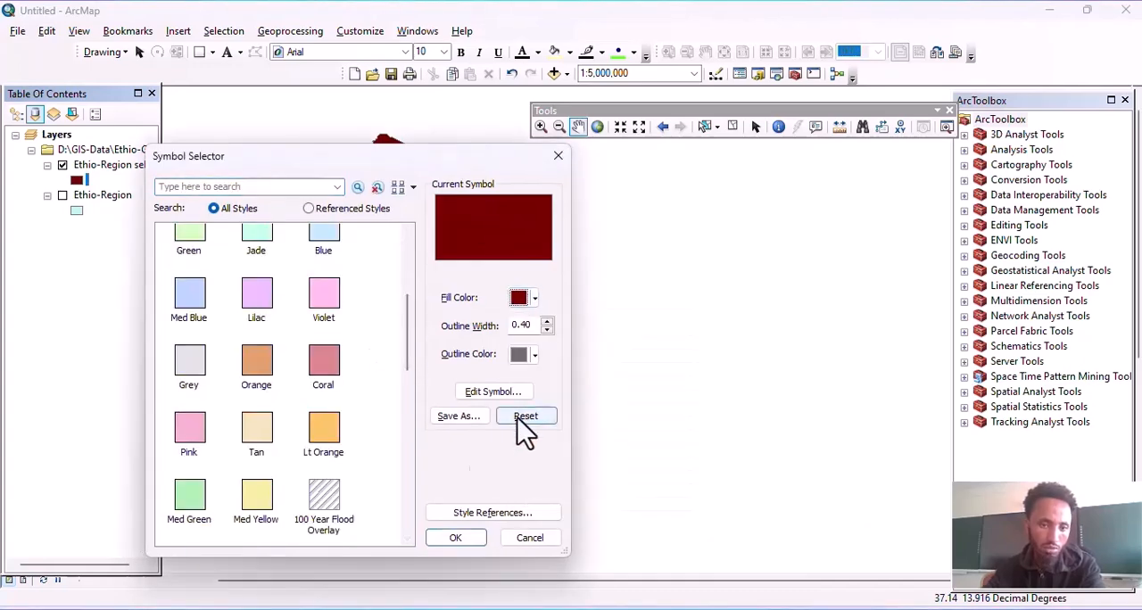
{"action": "left_click", "coordinate": [452, 539]}
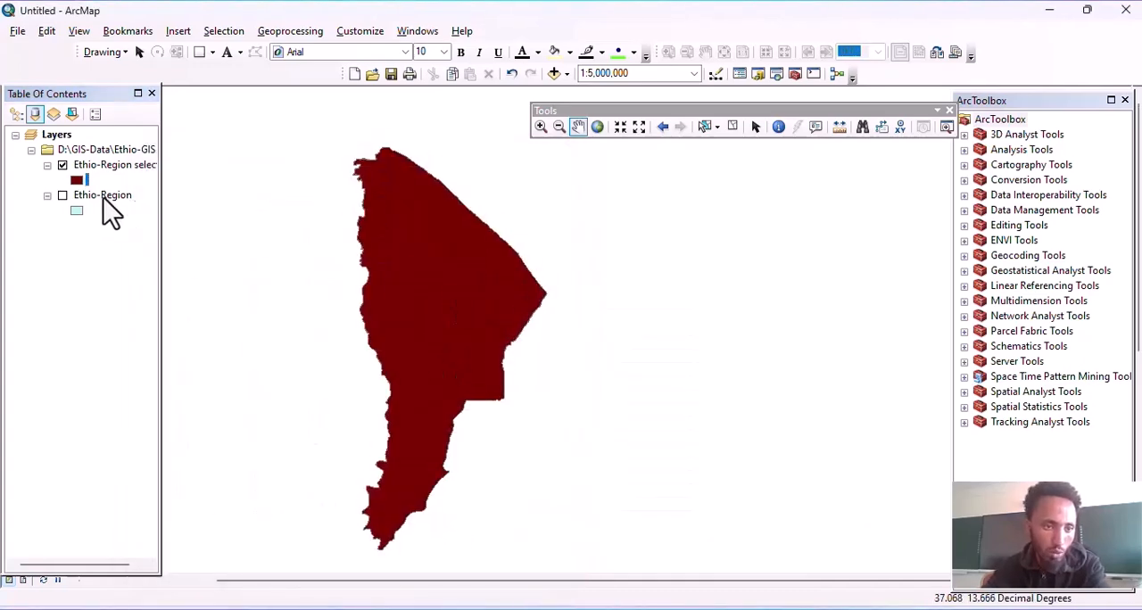
Step: Display the Ethio-Region layer again and hide the Ethio-Region selection layer
{"action": "left_click", "coordinate": [62, 195]}
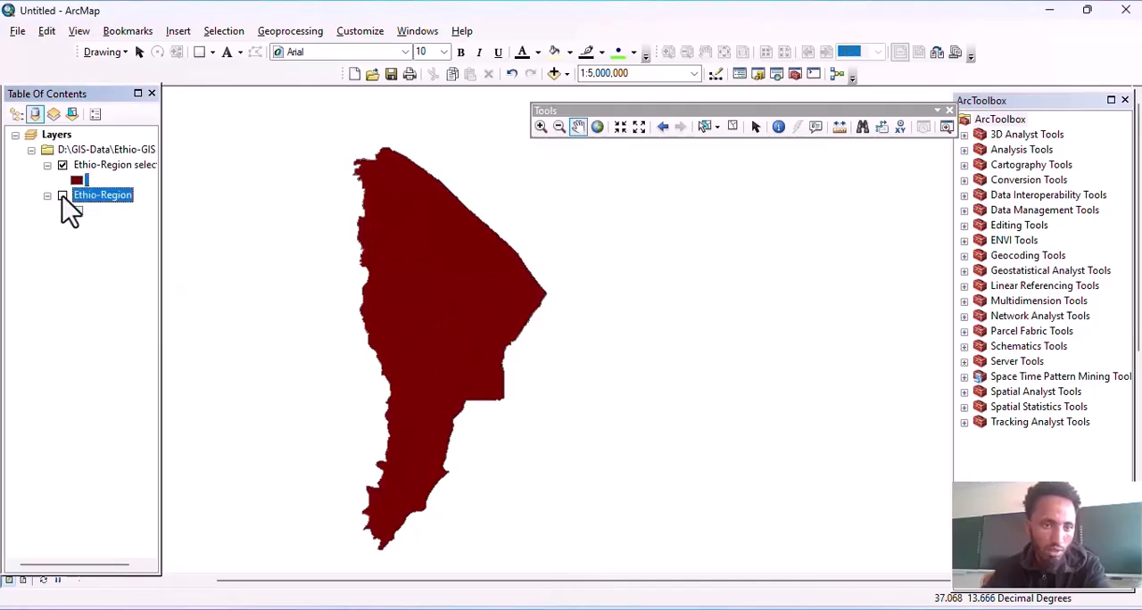
{"action": "left_click", "coordinate": [62, 165]}
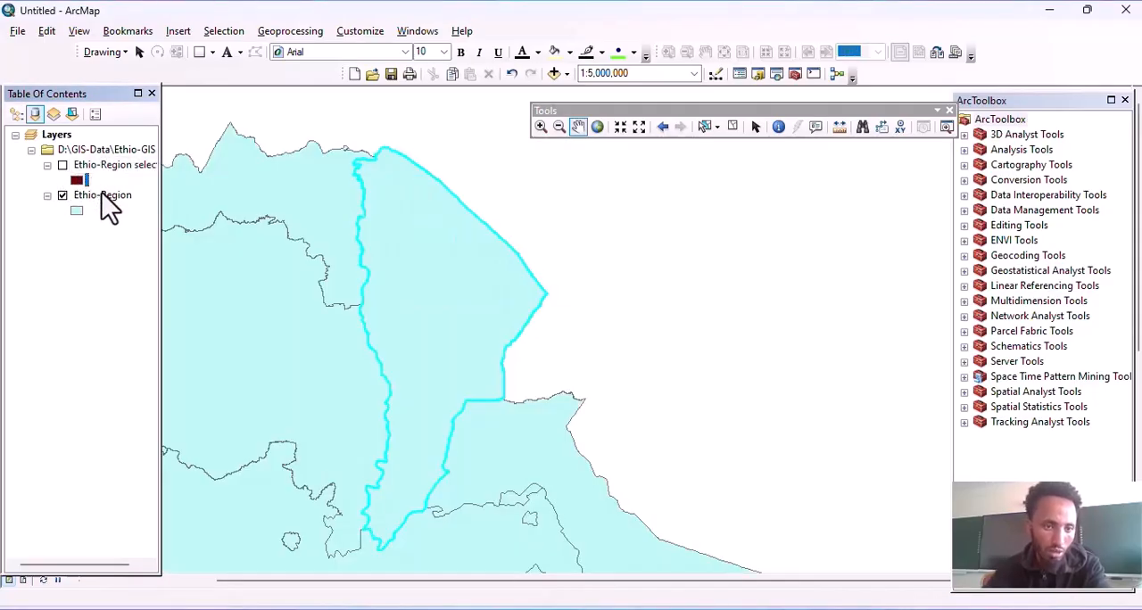
{"action": "left_click_drag", "start_coordinate": [449, 247], "coordinate": [461, 244]}
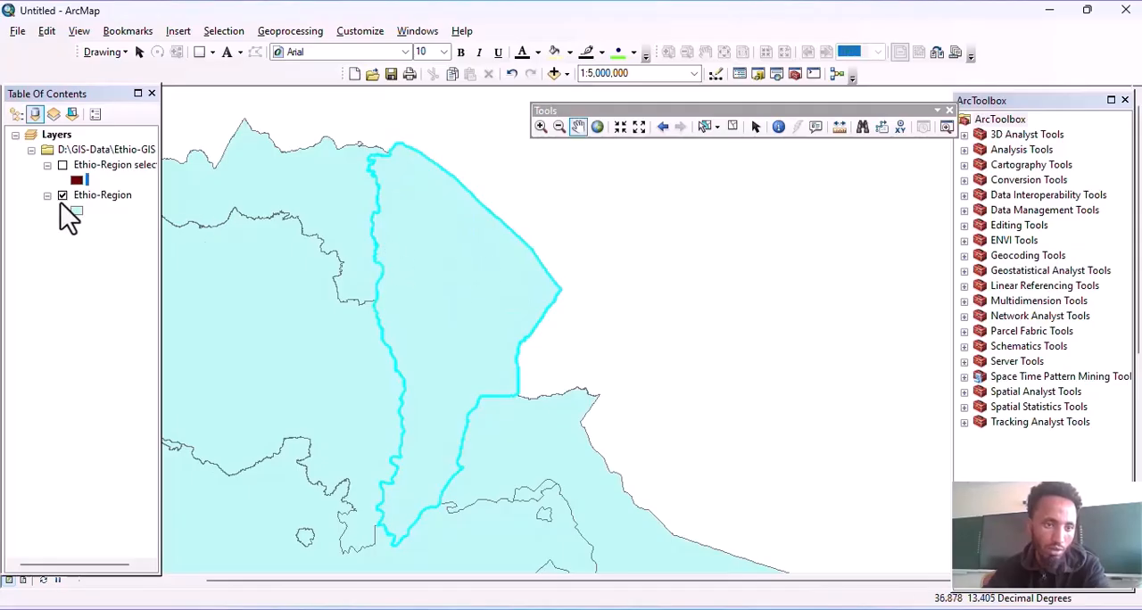
Step: Open the data export for Ethio-Region's selected features and place the dialog beside the Afar region
{"action": "right_click", "coordinate": [104, 197]}
{"action": "mouse_move", "coordinate": [147, 488]}
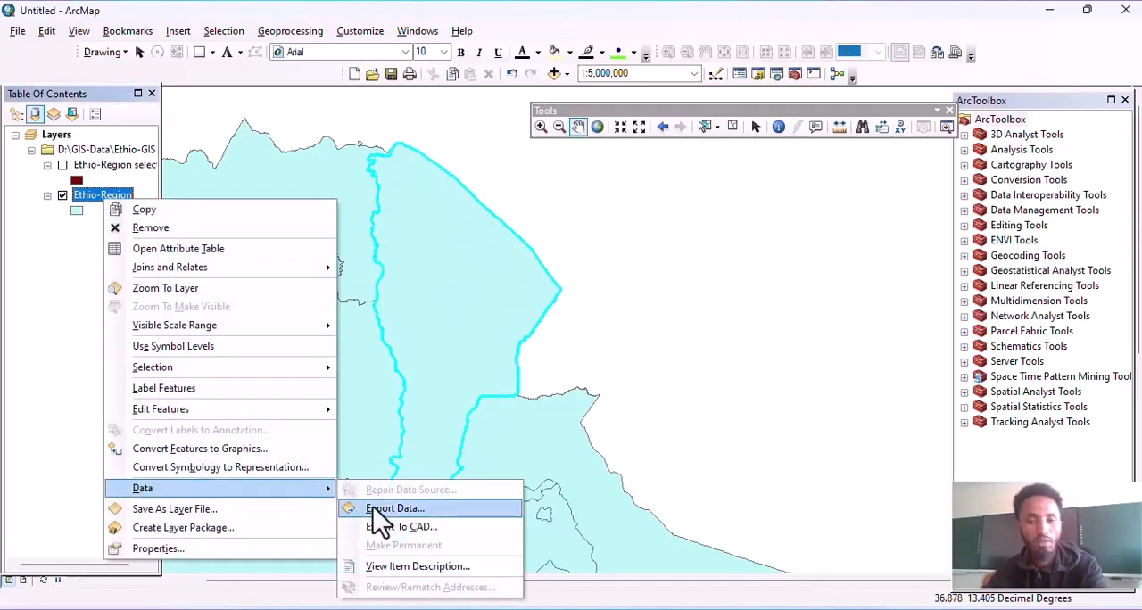
{"action": "left_click", "coordinate": [428, 507]}
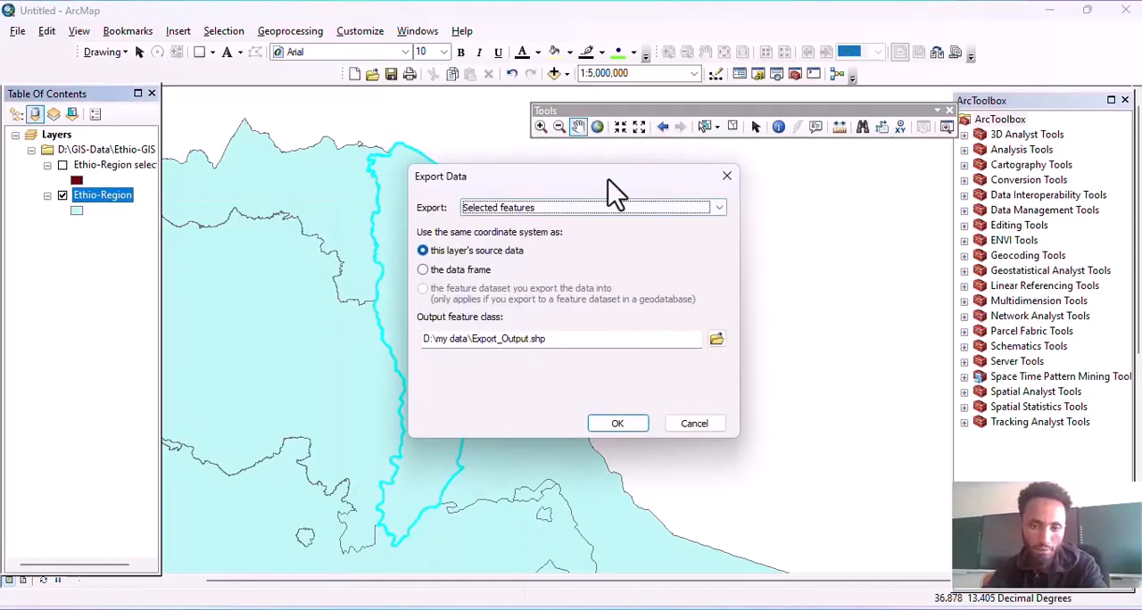
{"action": "left_click_drag", "start_coordinate": [550, 188], "coordinate": [782, 201]}
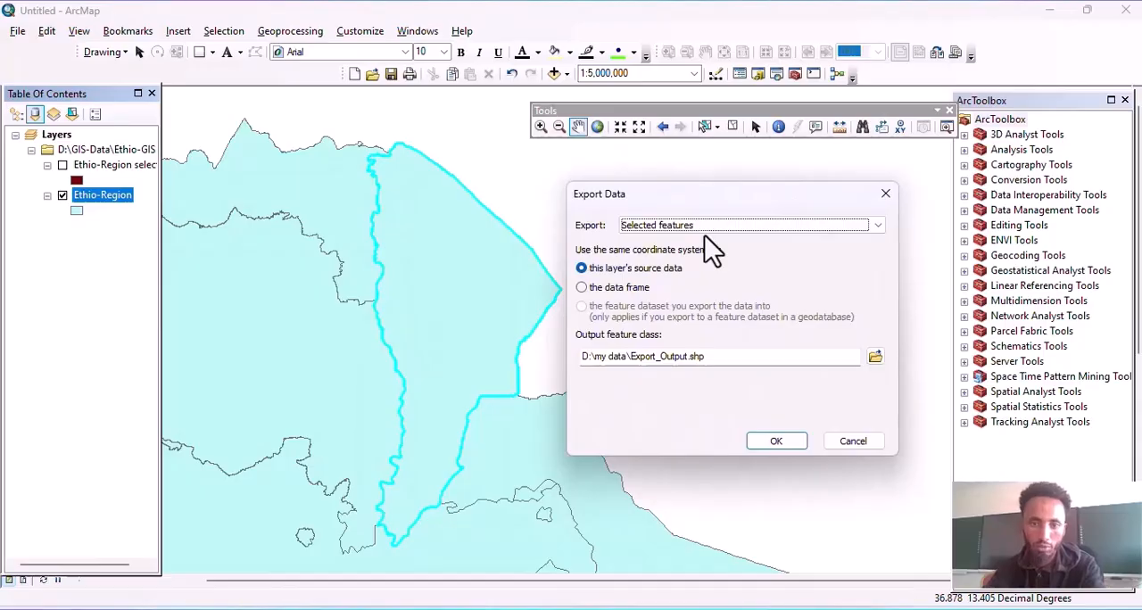
{"action": "left_click_drag", "start_coordinate": [751, 198], "coordinate": [709, 201]}
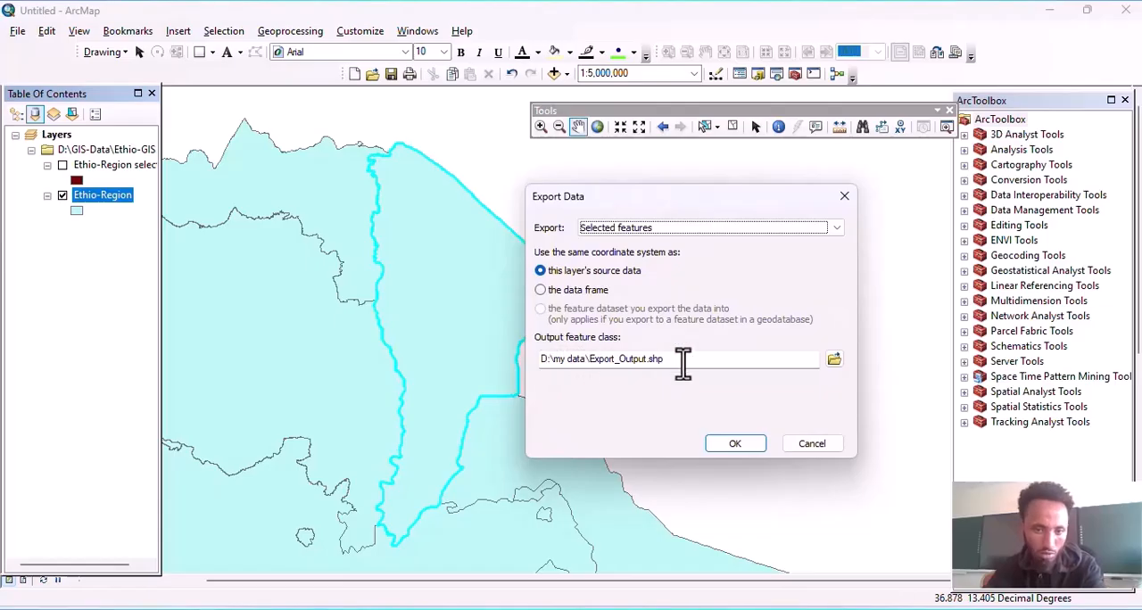
Step: Export the selected feature as a shapefile named AAAA in the my data folder
{"action": "left_click_drag", "start_coordinate": [683, 361], "coordinate": [593, 361]}
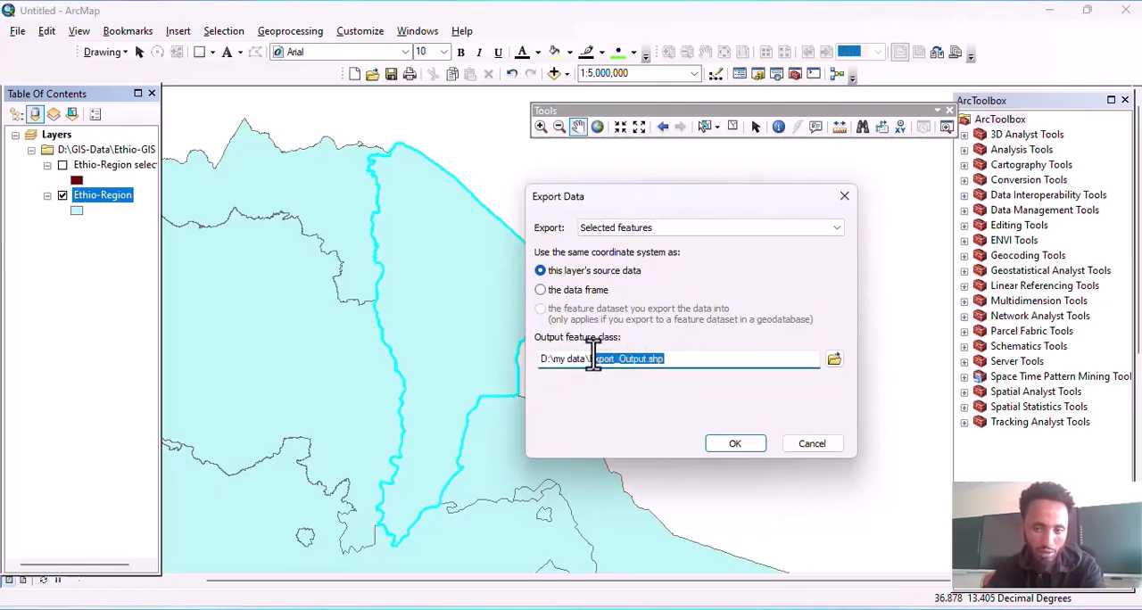
{"action": "left_click", "coordinate": [833, 359]}
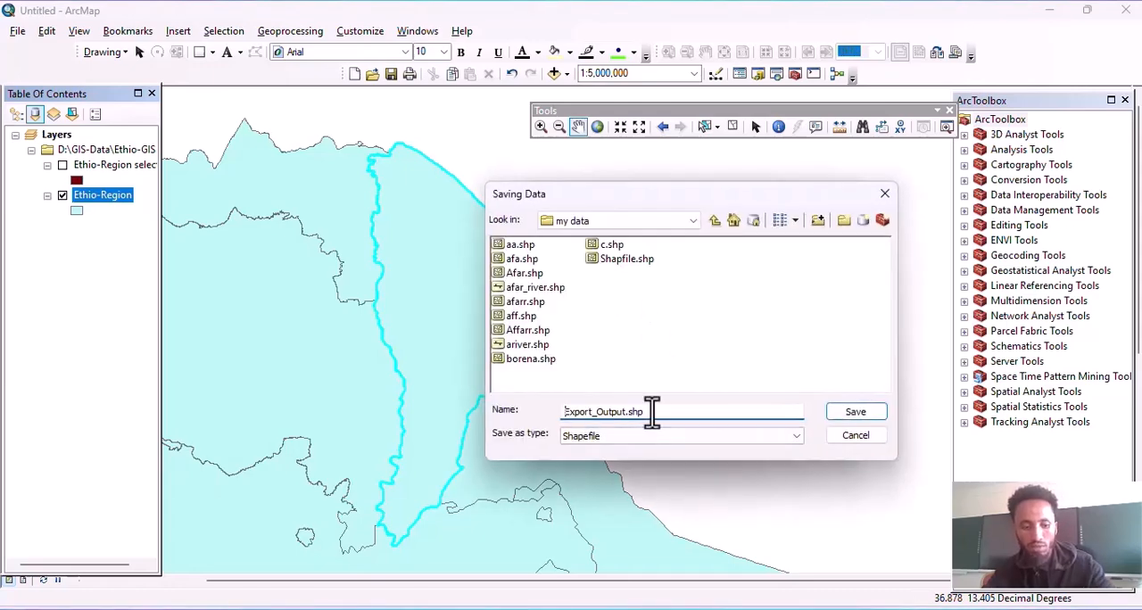
{"action": "type", "text": "AAAA"}
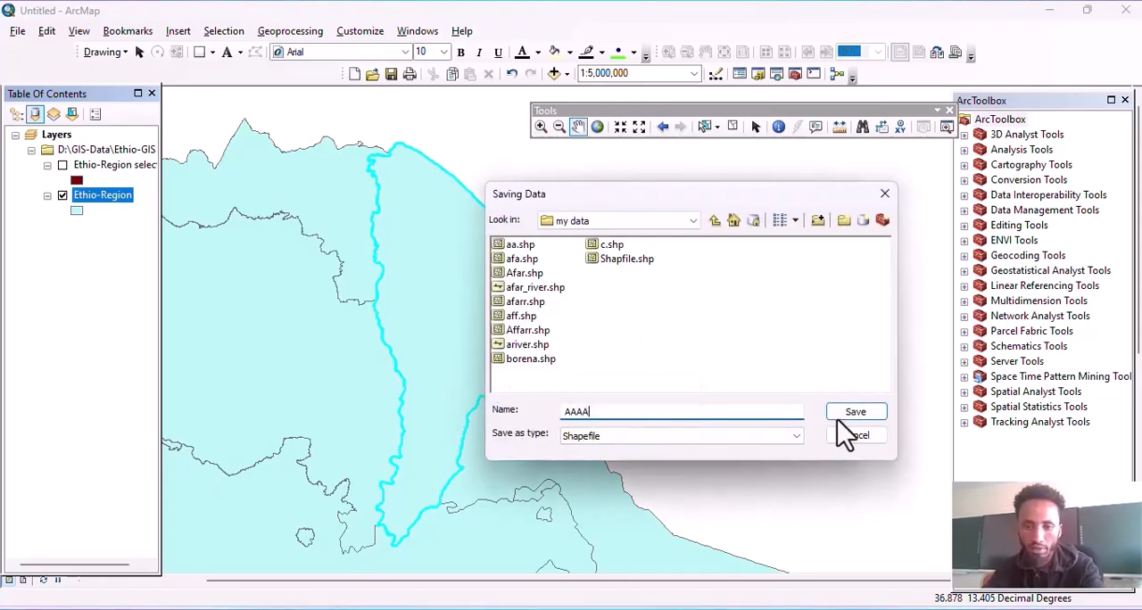
{"action": "left_click", "coordinate": [856, 412]}
{"action": "left_click", "coordinate": [738, 442]}
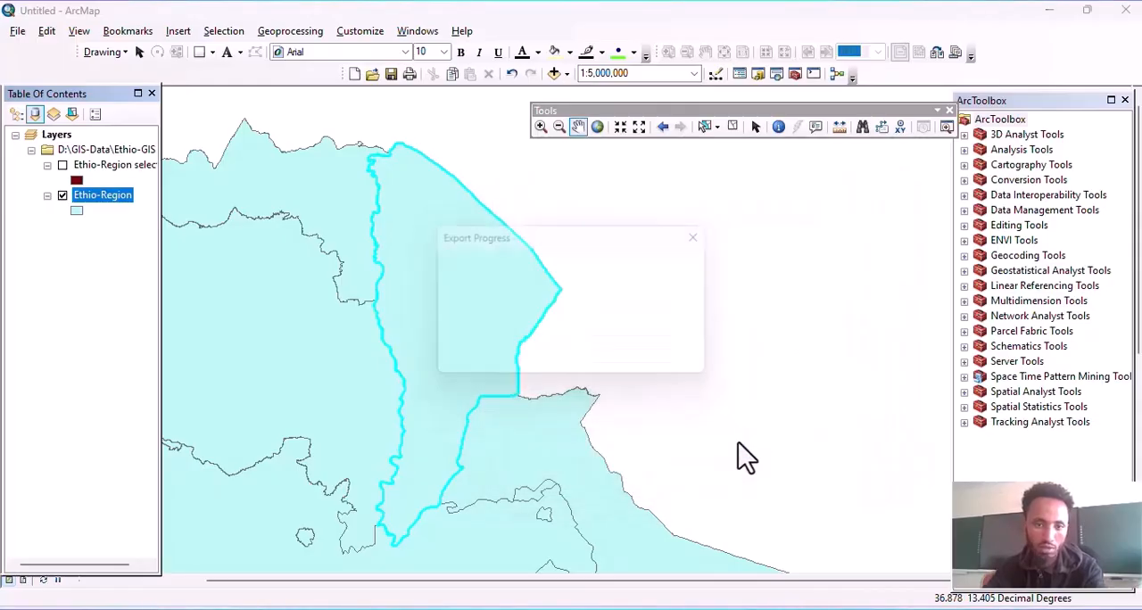
Step: Add the exported AAAA shapefile to the map as a layer and hide Ethio-Region so that only AAAA is displayed
{"action": "left_click", "coordinate": [636, 369]}
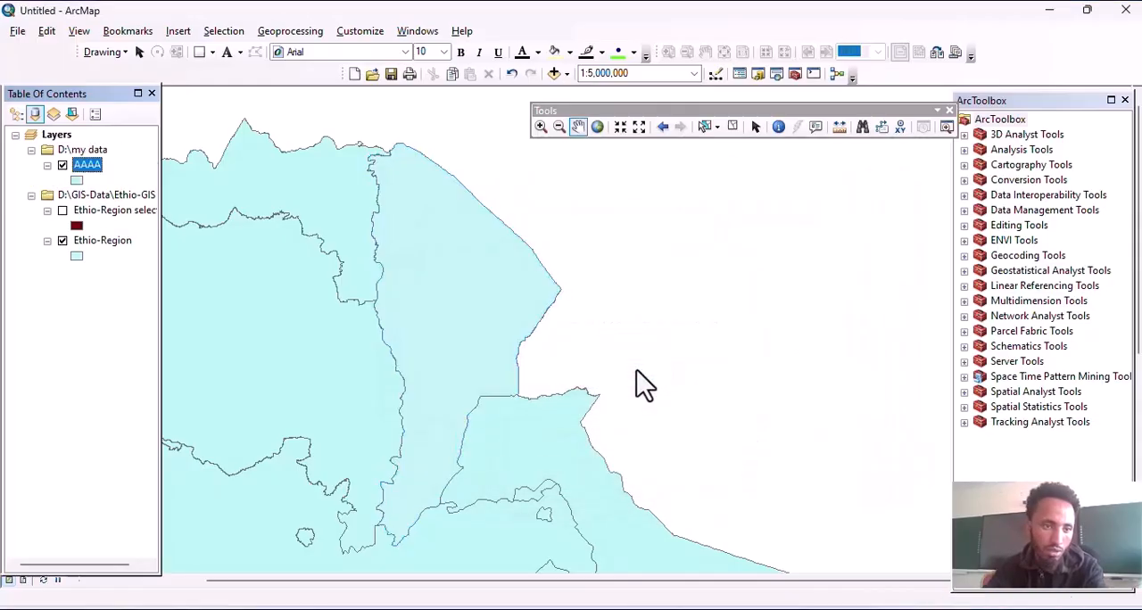
{"action": "left_click", "coordinate": [63, 240]}
{"action": "left_click_drag", "start_coordinate": [455, 294], "coordinate": [408, 283]}
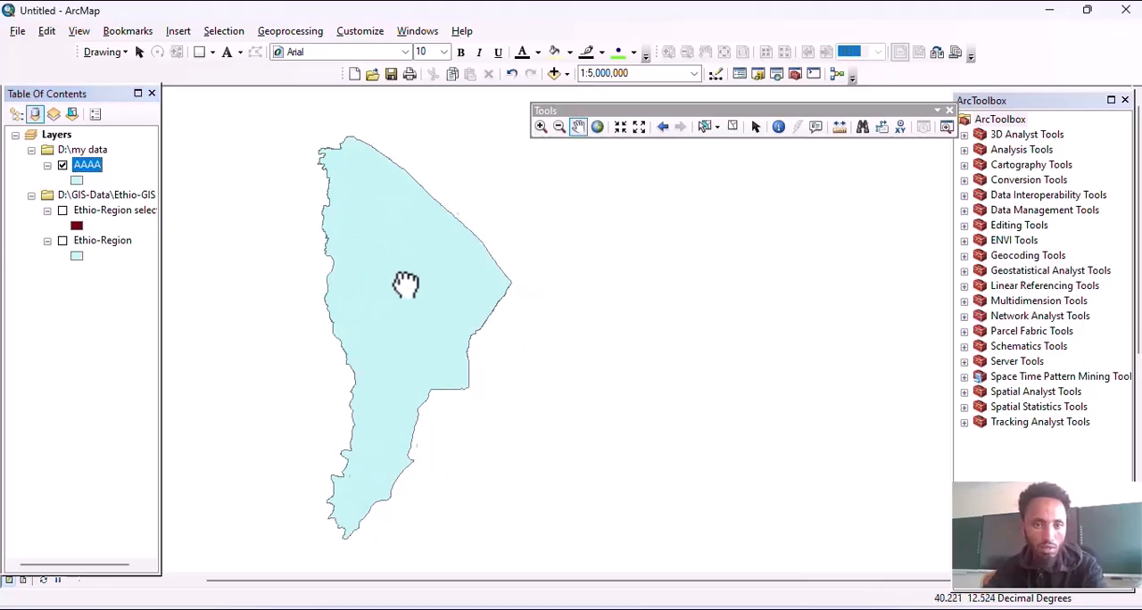